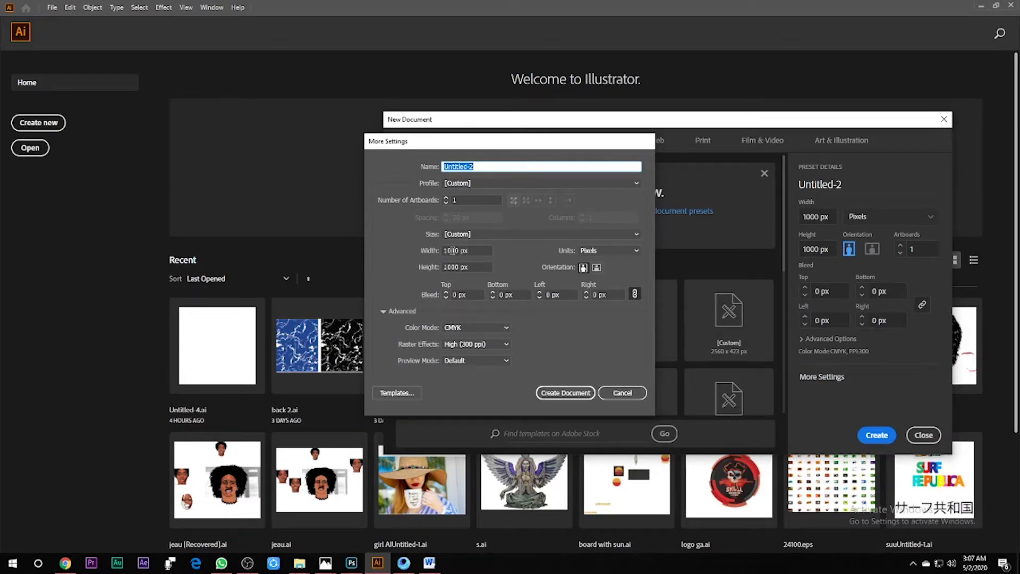
# - Create the 1000 by 1000 px CMYK document and draw a circle about 414 px in diameter on the artboard
pyautogui.click(576, 393)
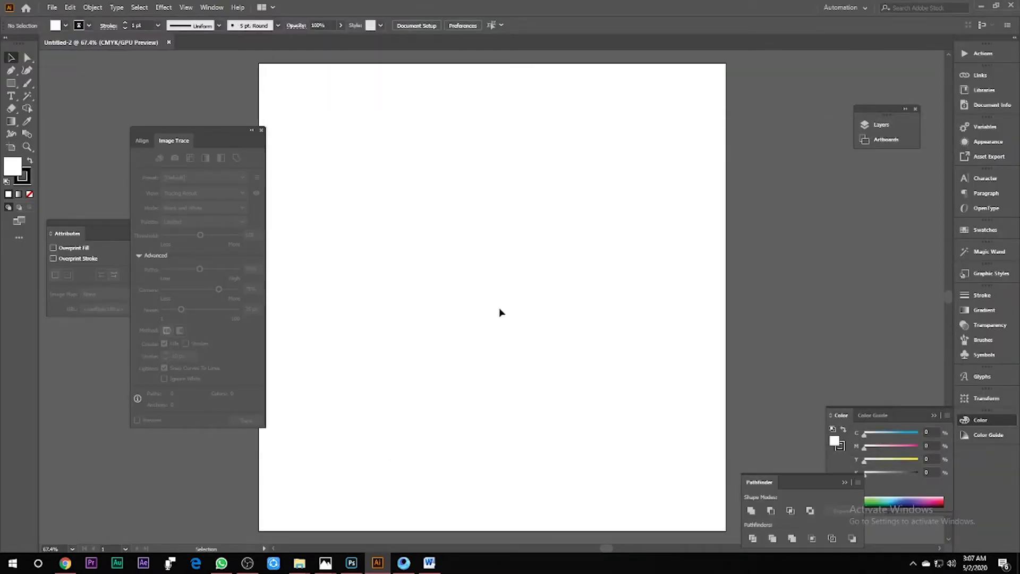
pyautogui.moveTo(216, 148); pyautogui.dragTo(183, 136)
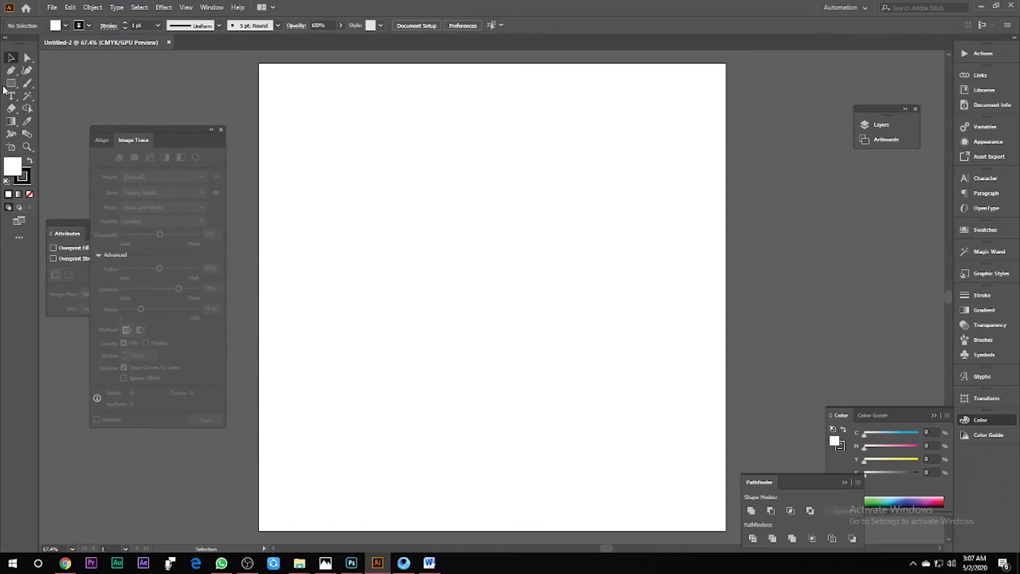
pyautogui.moveTo(7, 85); pyautogui.dragTo(77, 95)
pyautogui.moveTo(444, 248); pyautogui.dragTo(541, 345)
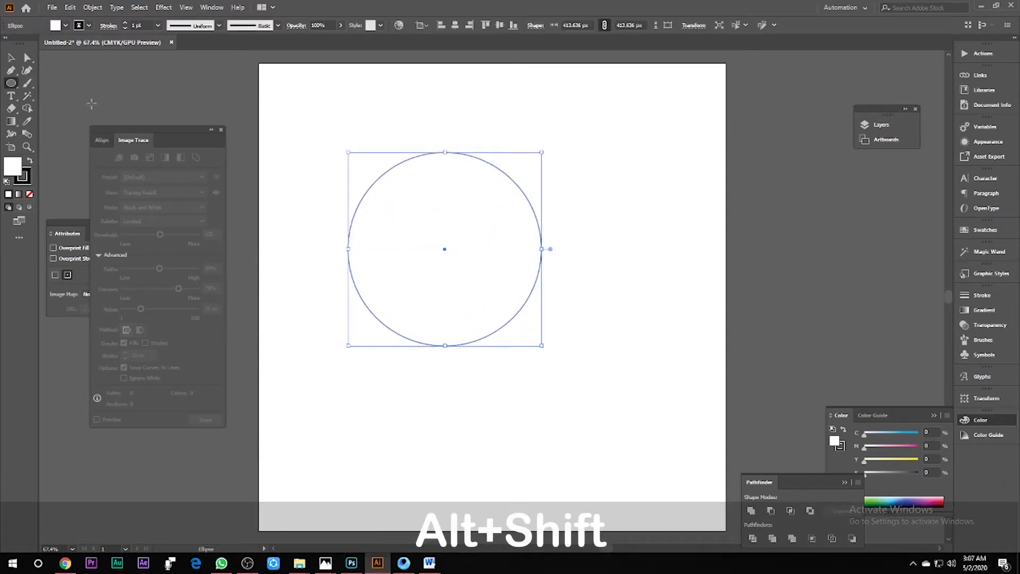
# - Remove the circle's stroke and fill it with black
pyautogui.click(88, 25)
pyautogui.click(11, 45)
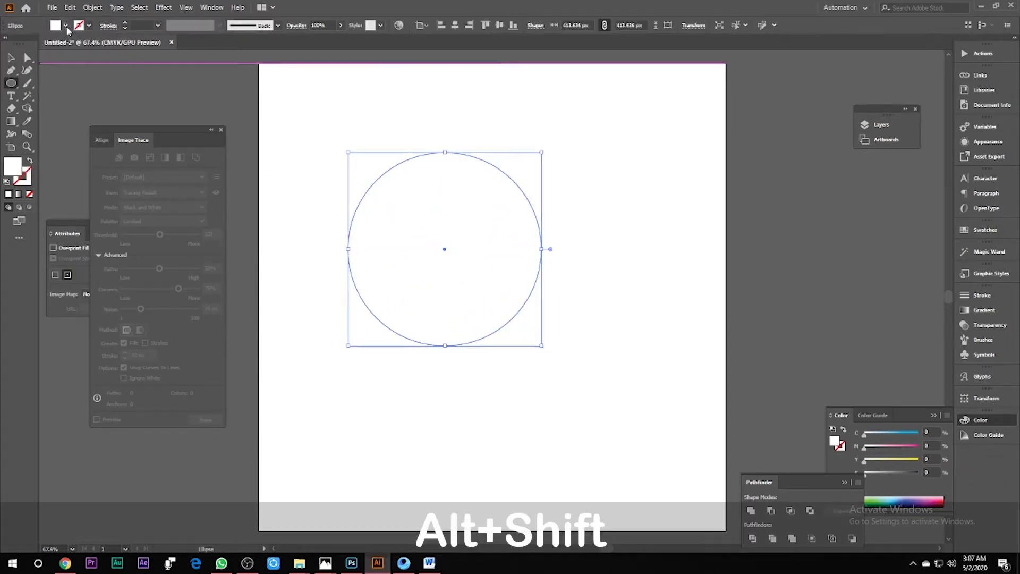
pyautogui.click(65, 25)
pyautogui.click(33, 45)
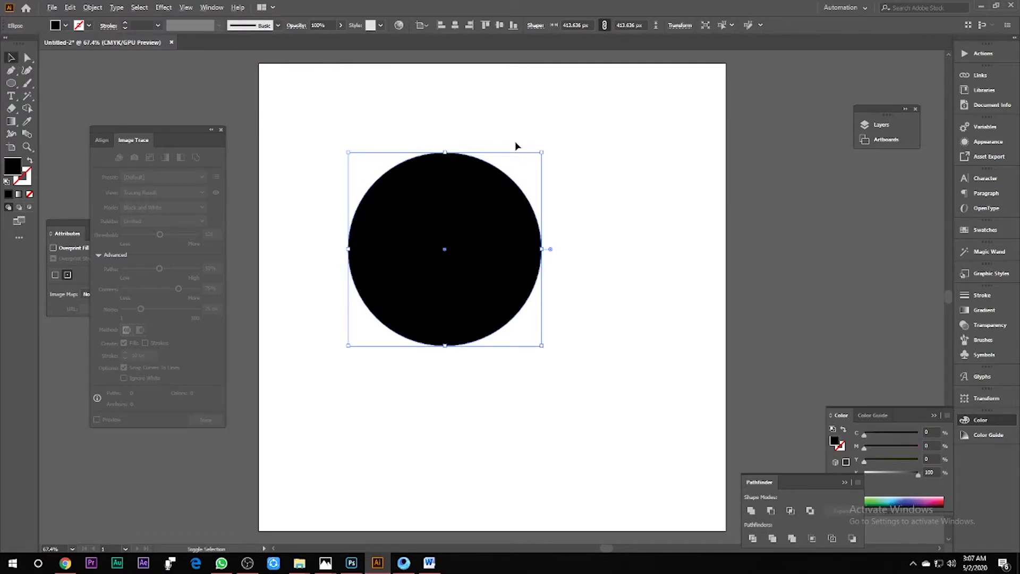
# - Enlarge the circle to about 448 px in diameter and centre it horizontally and vertically on the artboard
pyautogui.moveTo(541, 153); pyautogui.dragTo(549, 144)
pyautogui.moveTo(526, 228); pyautogui.dragTo(555, 289)
pyautogui.click(455, 25)
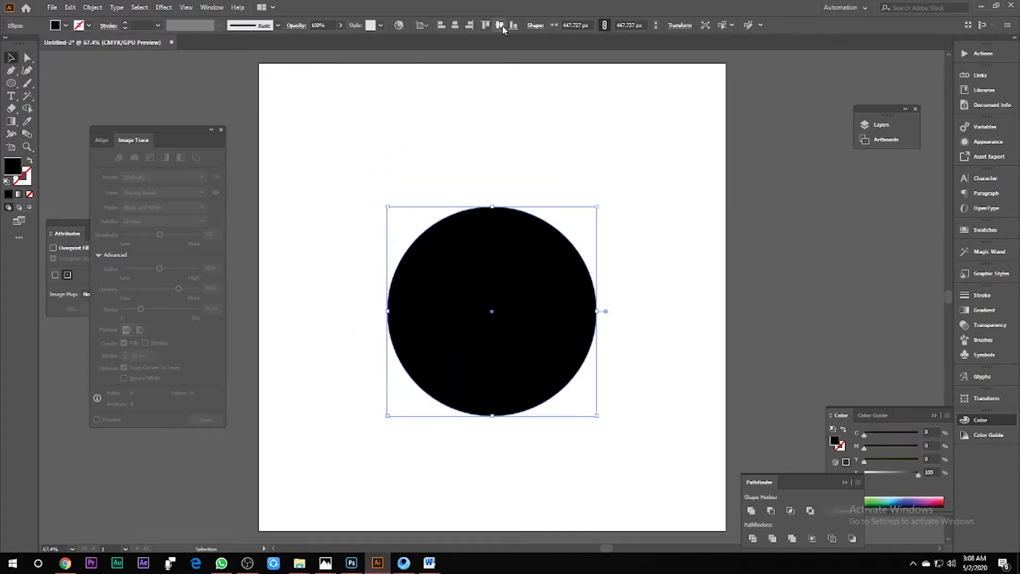
pyautogui.click(500, 25)
pyautogui.click(482, 109)
# - Draw a thin black bar about 689 px wide and 6 px tall across the upper part of the circle
pyautogui.moveTo(10, 83); pyautogui.dragTo(41, 85)
pyautogui.moveTo(365, 114); pyautogui.dragTo(688, 115)
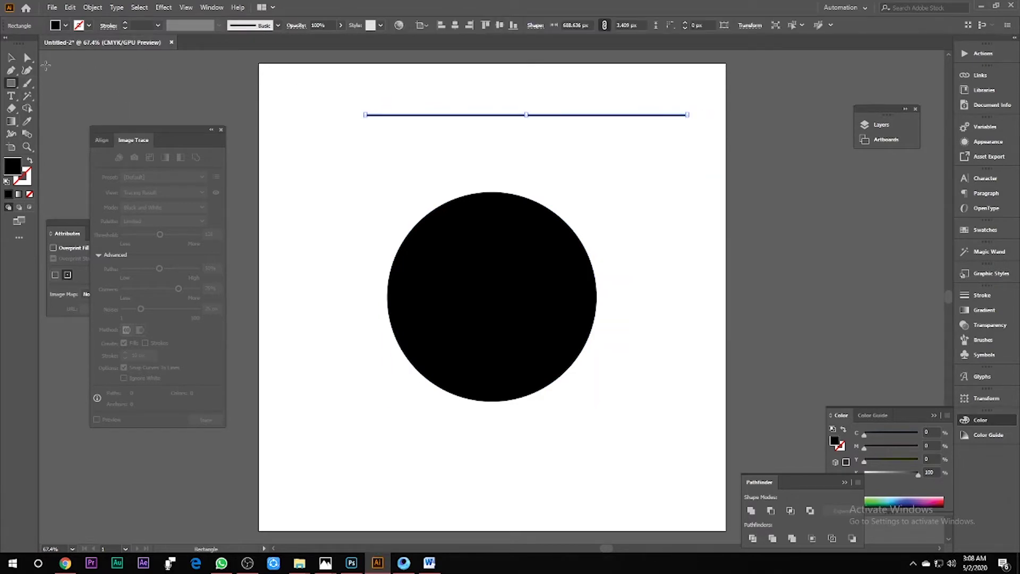
pyautogui.press('v')
pyautogui.click(615, 183)
pyautogui.moveTo(569, 121); pyautogui.dragTo(503, 216)
pyautogui.scroll(2, 503, 216)
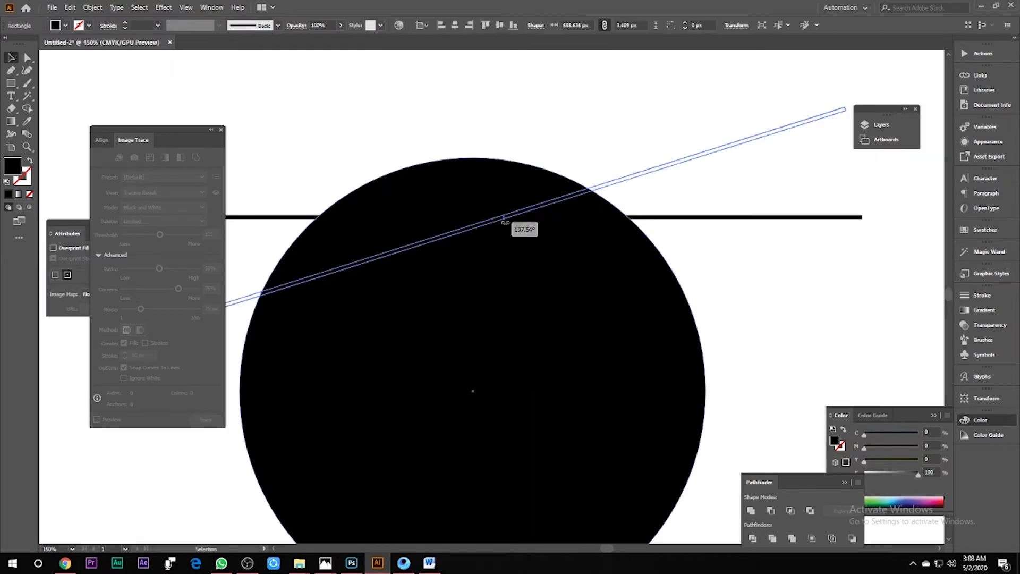
pyautogui.scroll(1, 503, 216)
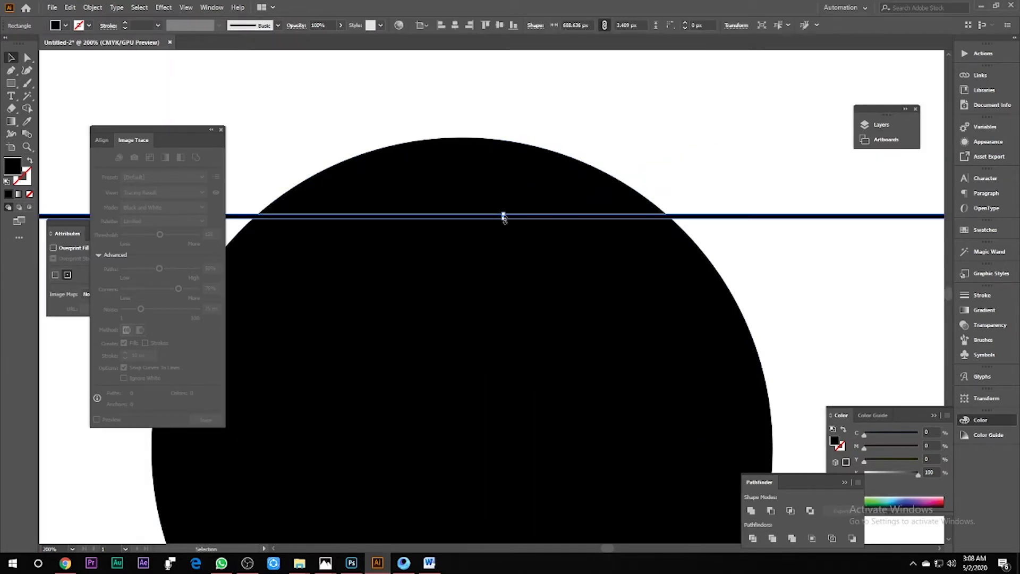
pyautogui.scroll(-2, 503, 219)
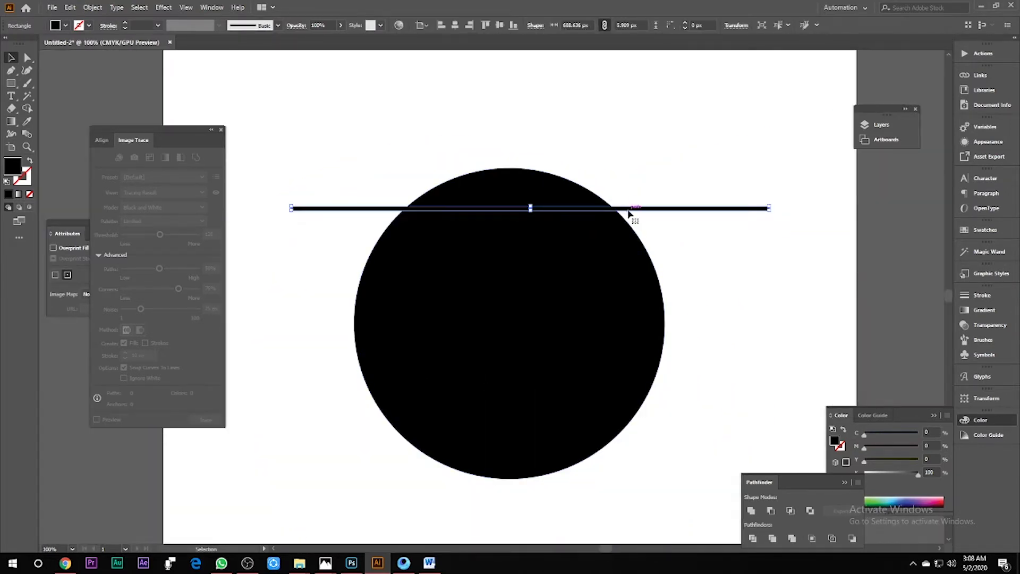
# - Duplicate the bar downward at equal spacing until four bars cross the upper half of the circle
pyautogui.moveTo(629, 214); pyautogui.dragTo(557, 243)
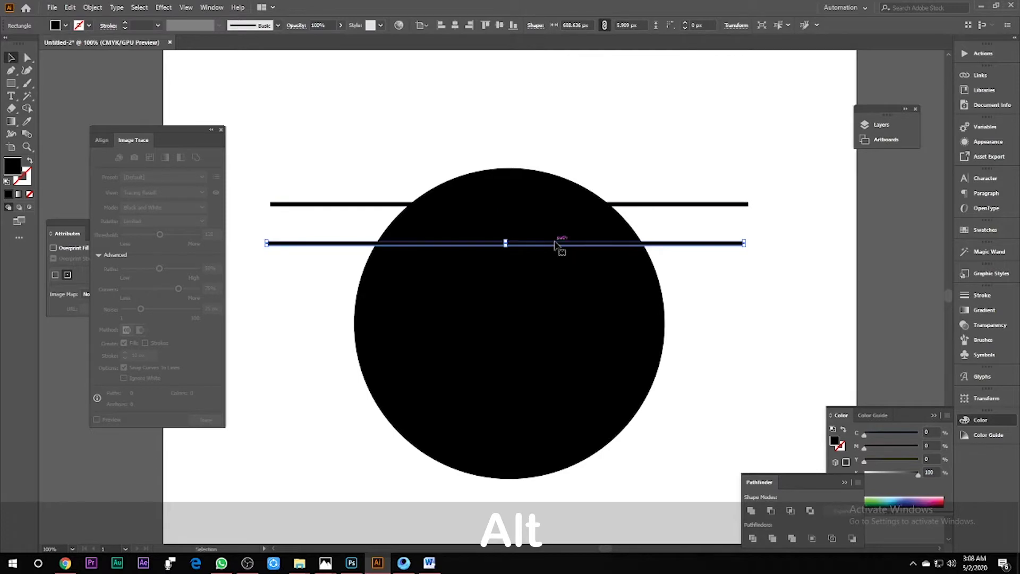
pyautogui.hotkey('ctrl', 'd')
pyautogui.hotkey('ctrl', 'd')
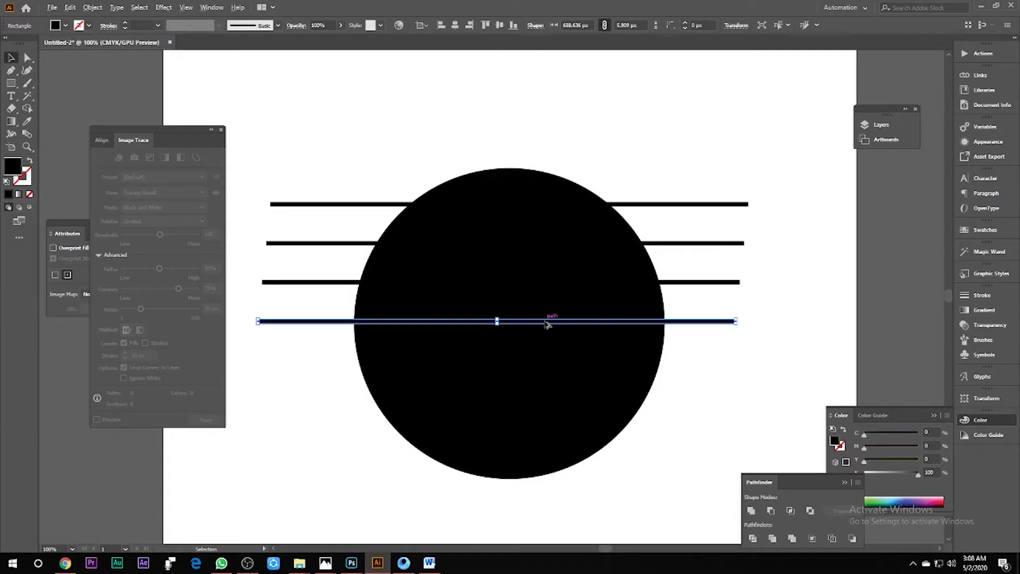
# - Select all four bars and fill them with cyan
pyautogui.moveTo(729, 166); pyautogui.dragTo(731, 346)
pyautogui.click(65, 25)
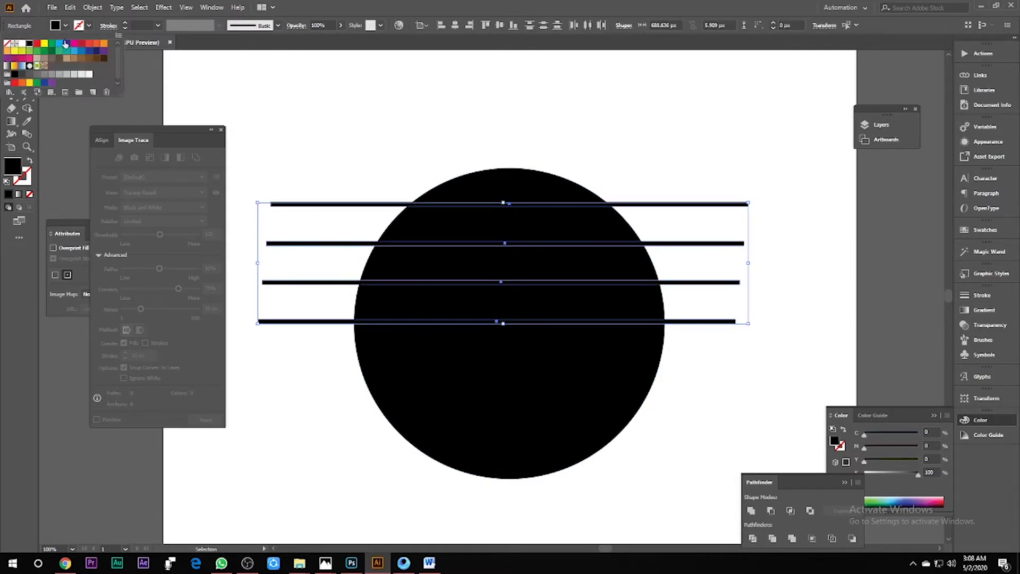
pyautogui.click(66, 43)
pyautogui.click(647, 218)
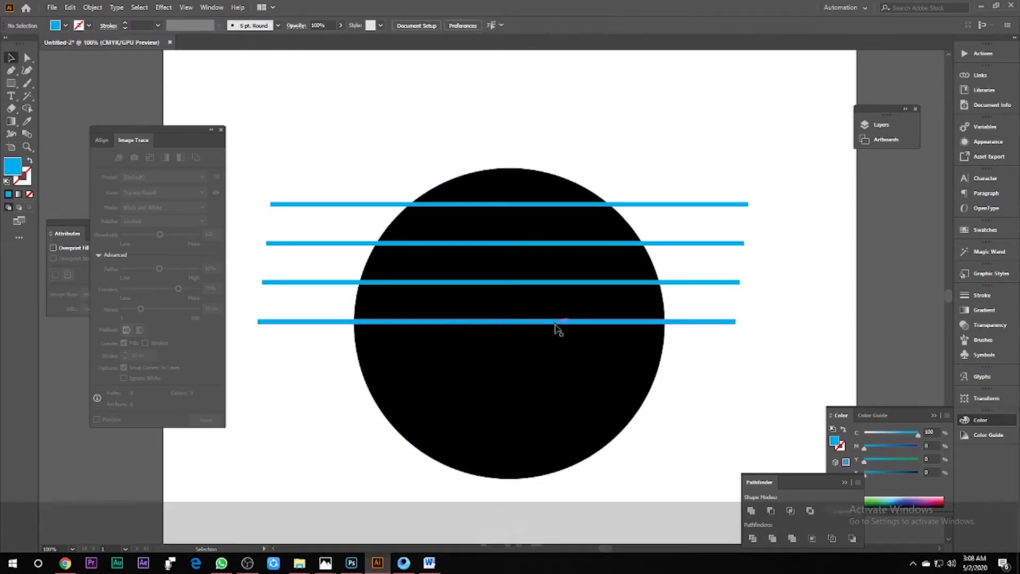
# - Copy the lowest bar repeatedly into the lower part of the circle, making the copies progressively thicker, up to about 24 px
pyautogui.moveTo(556, 322); pyautogui.dragTo(559, 397)
pyautogui.scroll(-3, 549, 348)
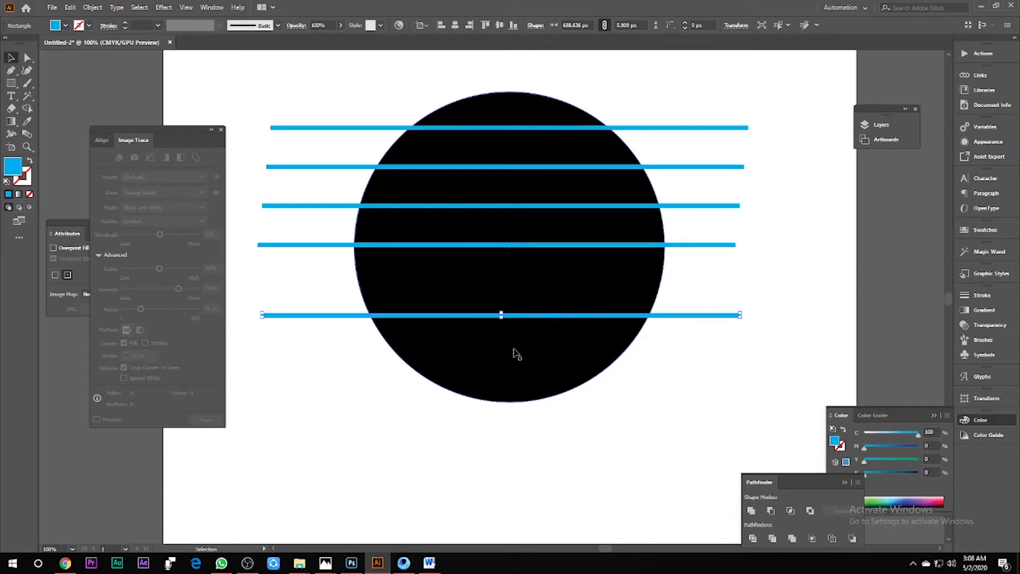
pyautogui.scroll(-1, 513, 355)
pyautogui.scroll(2, 512, 350)
pyautogui.moveTo(519, 230); pyautogui.dragTo(494, 294)
pyautogui.moveTo(529, 291); pyautogui.dragTo(522, 356)
pyautogui.moveTo(494, 321); pyautogui.dragTo(494, 335)
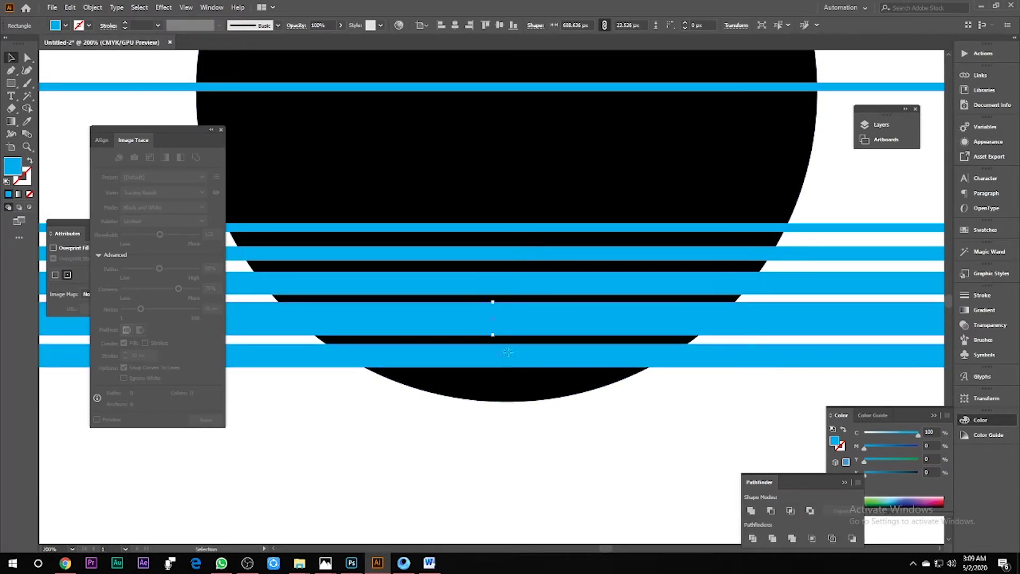
# - Nudge the lowest bar up closer to its neighbour and thicken it to about 27 px
pyautogui.click(510, 349)
pyautogui.press('Up')
pyautogui.press('Up')
pyautogui.press('Up')
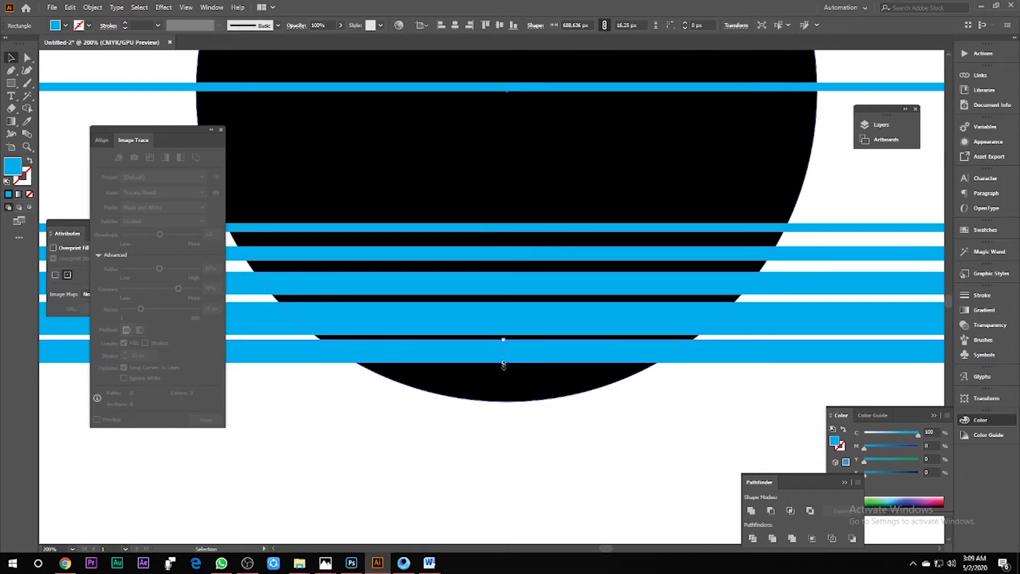
pyautogui.moveTo(504, 365); pyautogui.dragTo(505, 379)
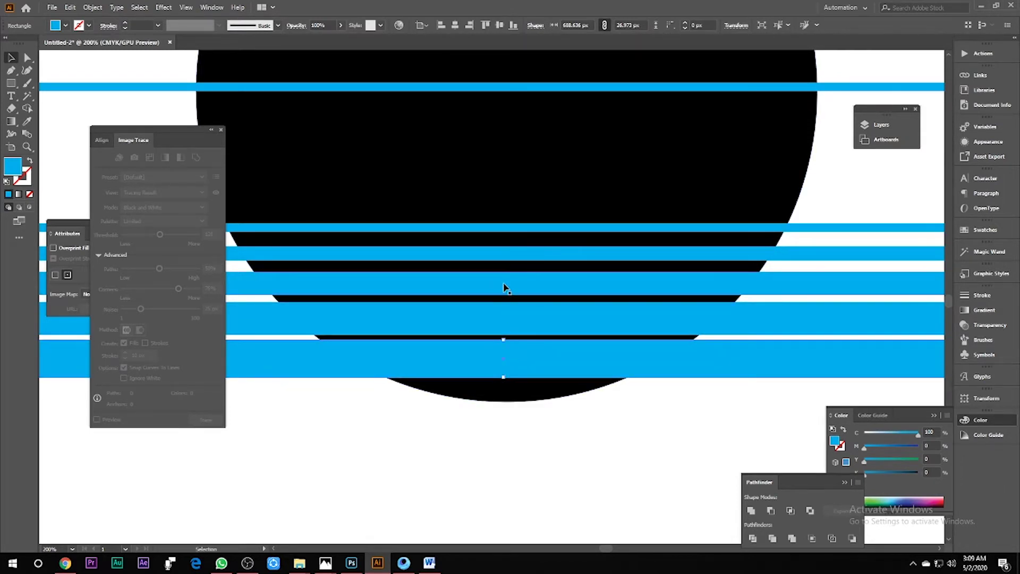
# - Place a copy of one of the thin lower bars at the very bottom of the circle
pyautogui.click(518, 254)
pyautogui.moveTo(518, 254); pyautogui.dragTo(509, 390)
pyautogui.click(519, 435)
pyautogui.scroll(-2, 466, 425)
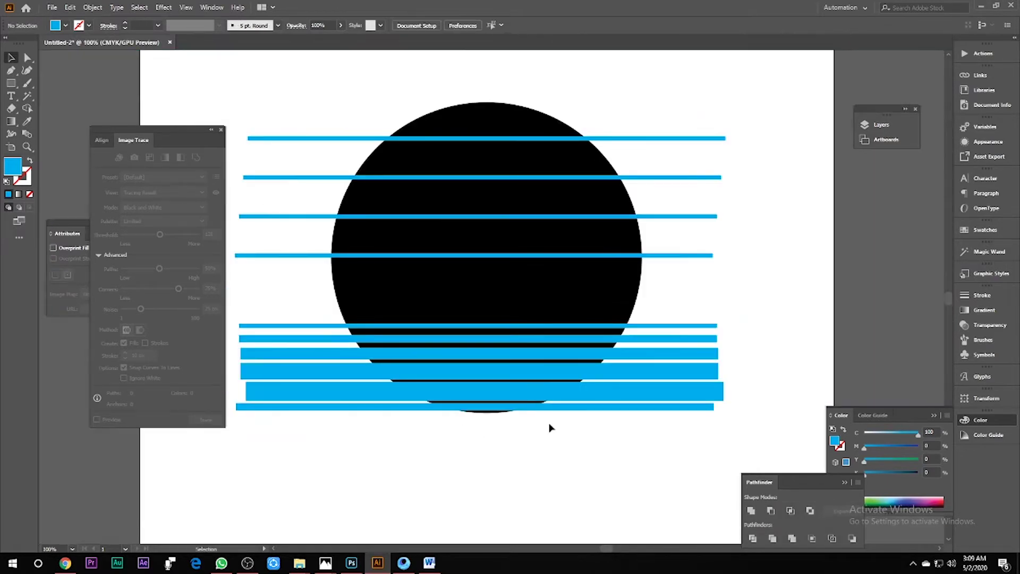
# - Select the circle with all the bars and subtract the bars from it to cut a striped sun
pyautogui.scroll(-1, 550, 428)
pyautogui.moveTo(489, 329); pyautogui.dragTo(346, 91)
pyautogui.click(770, 510)
pyautogui.click(602, 467)
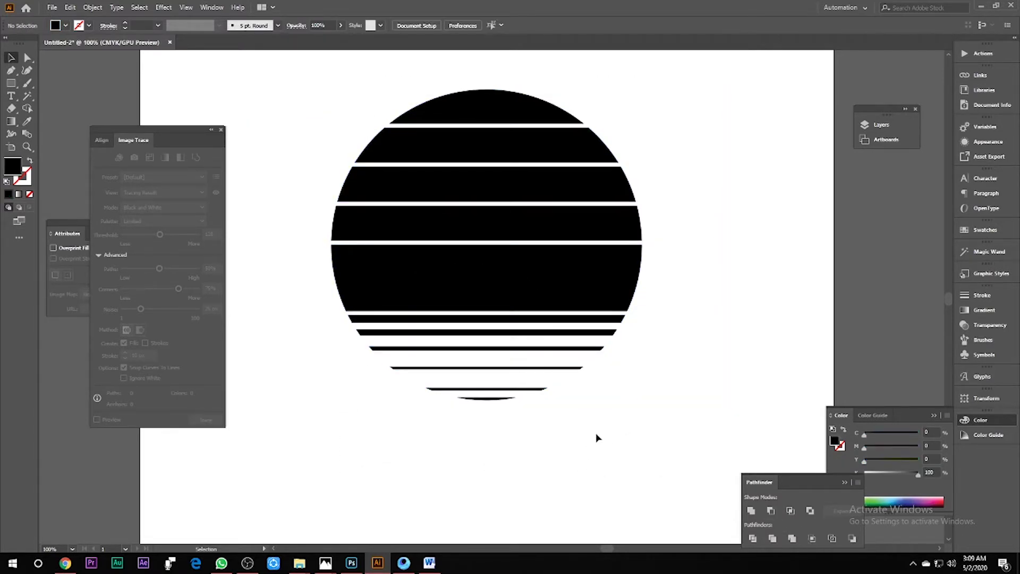
# - Ungroup the striped sun shape
pyautogui.click(508, 282)
pyautogui.rightClick(507, 282)
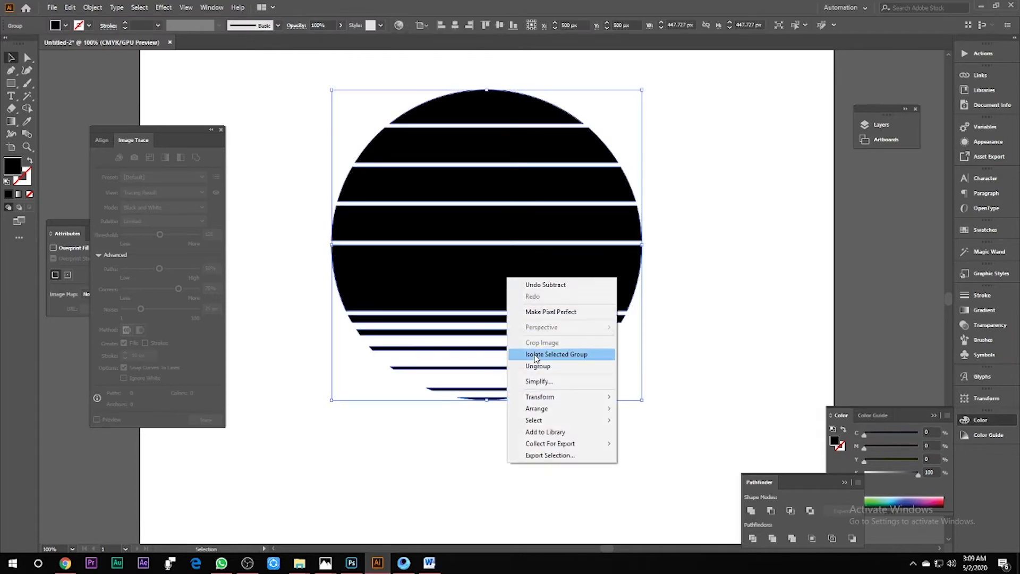
pyautogui.click(531, 369)
# - Switch to Google Chrome, search Google for "pum tree" and show the image results
pyautogui.click(64, 567)
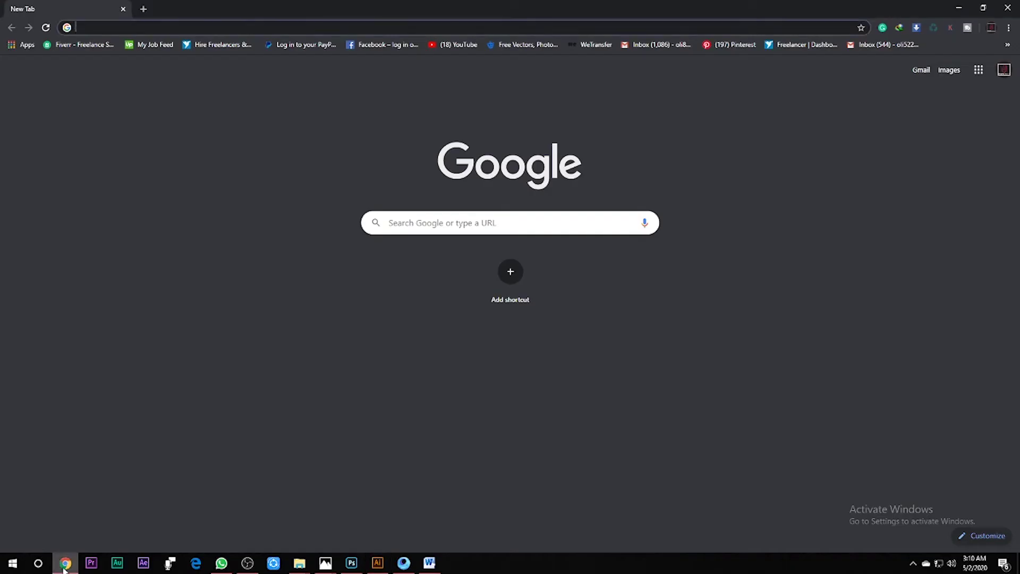
pyautogui.write('PUM TRE')
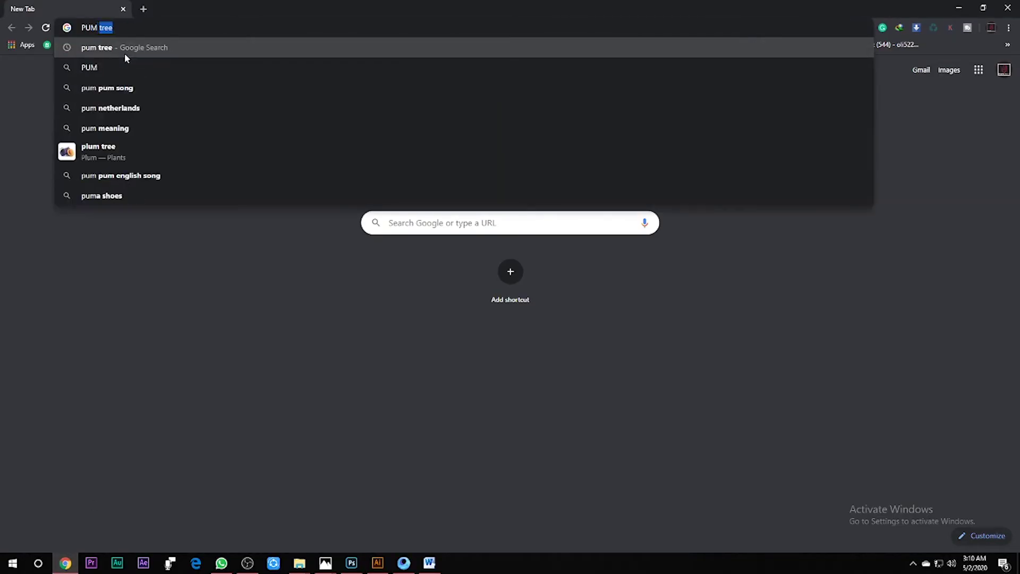
pyautogui.write('E')
pyautogui.press('Return')
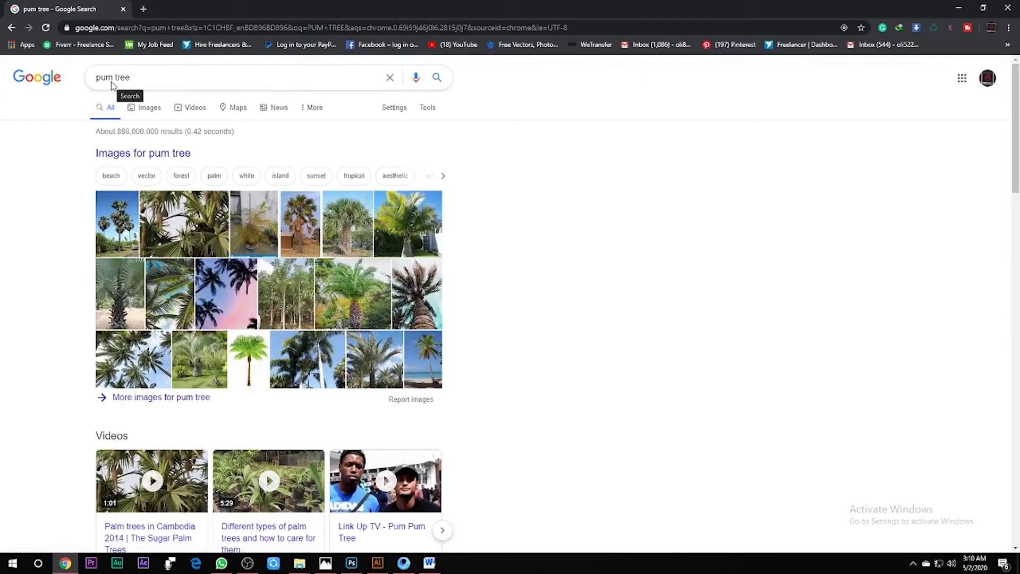
pyautogui.click(153, 154)
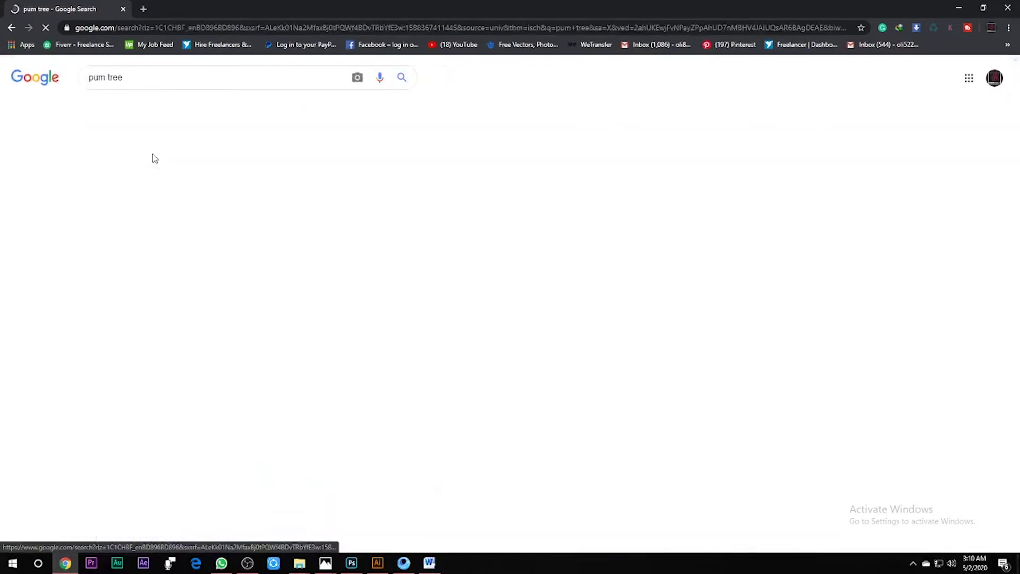
# - Change the image search to "plam tree" and narrow the results to silhouettes
pyautogui.moveTo(105, 78); pyautogui.dragTo(57, 89)
pyautogui.write('PLAM')
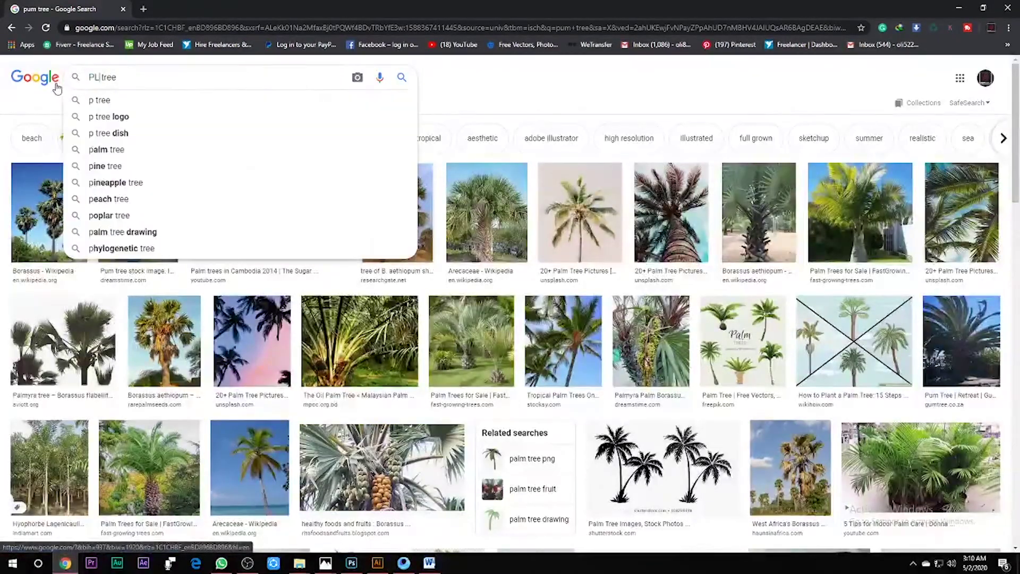
pyautogui.click(111, 104)
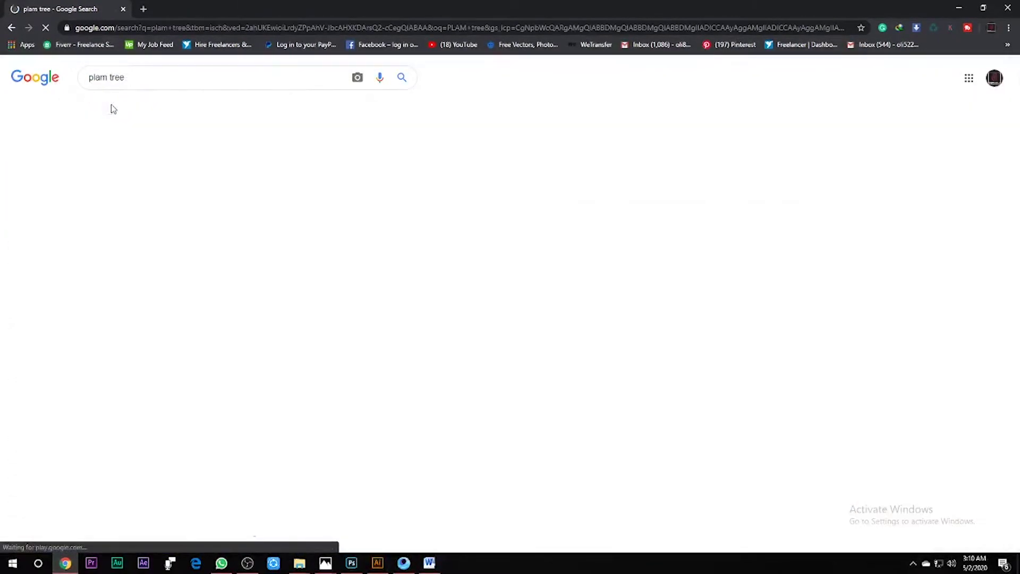
pyautogui.click(578, 145)
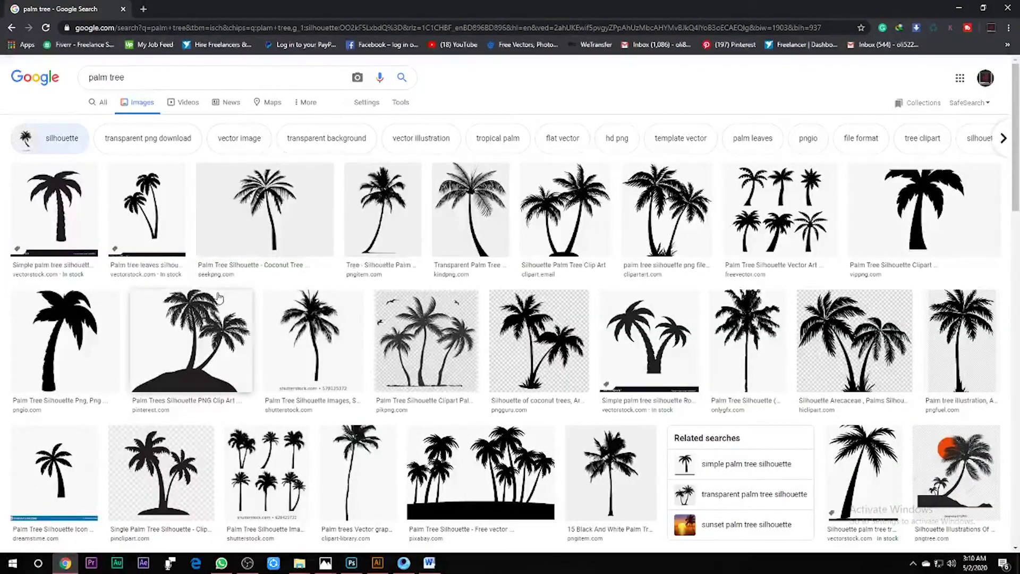
# - Open the VectorStock silhouette of a single leaning palm tree and copy the image
pyautogui.scroll(-3, 218, 296)
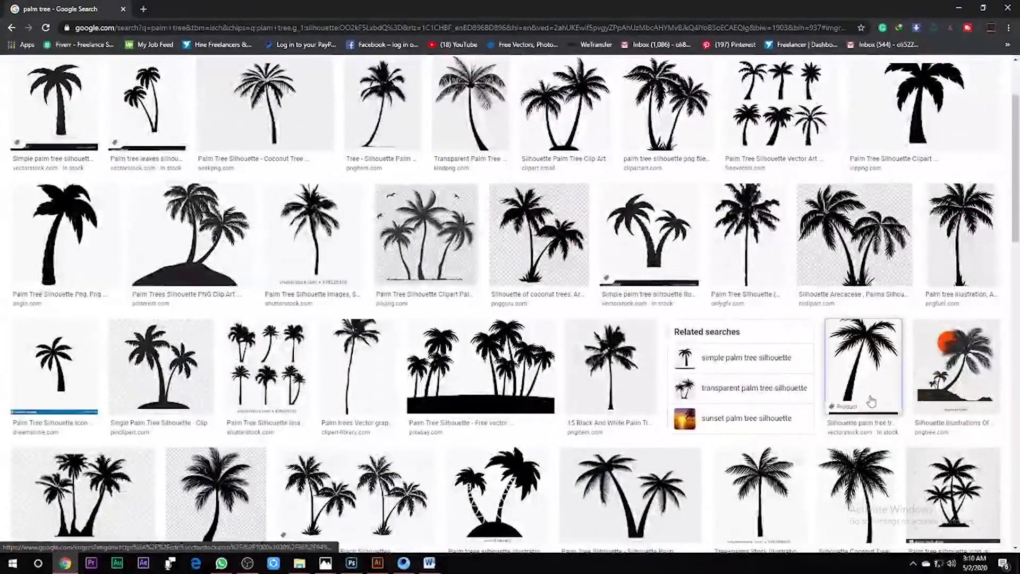
pyautogui.click(870, 419)
pyautogui.rightClick(791, 273)
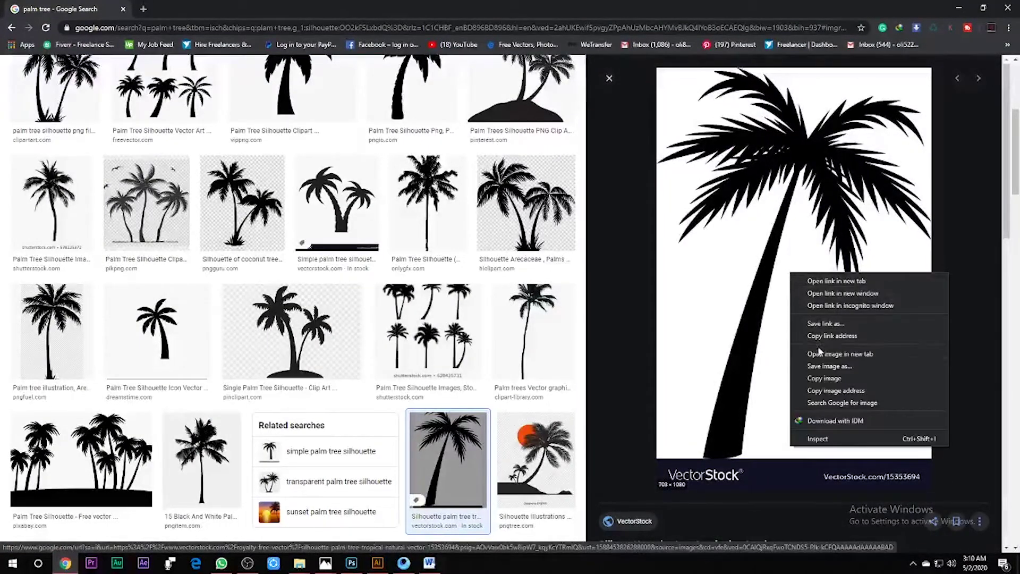
pyautogui.click(824, 378)
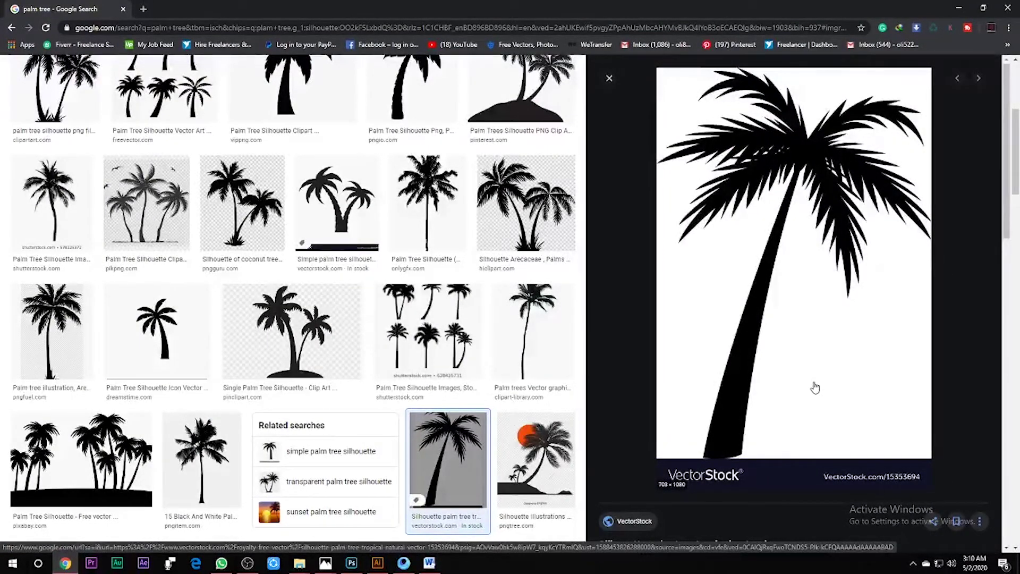
# - Switch to Illustrator, paste the palm tree image and place it beside the artboard, clear of the sun
pyautogui.click(377, 562)
pyautogui.rightClick(724, 161)
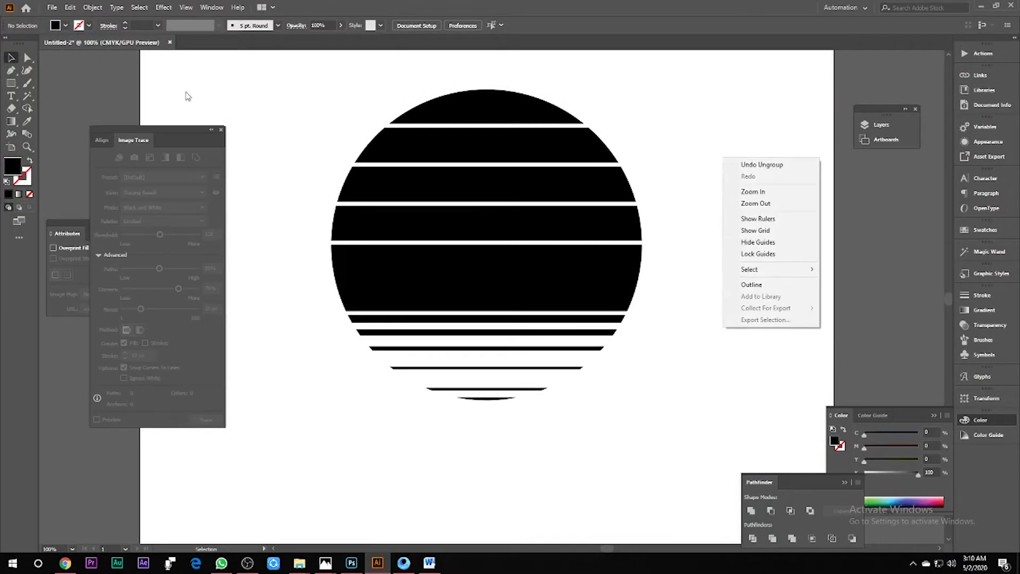
pyautogui.click(69, 8)
pyautogui.click(91, 68)
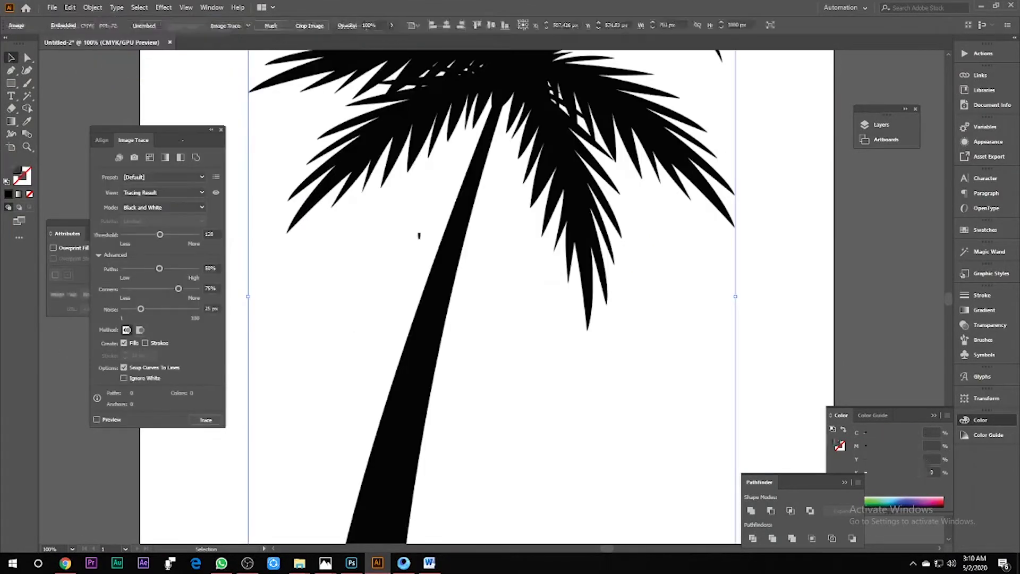
pyautogui.hotkey('ctrl', '-')
pyautogui.hotkey('ctrl', '-')
pyautogui.hotkey('ctrl', '-')
pyautogui.moveTo(488, 282); pyautogui.dragTo(709, 275)
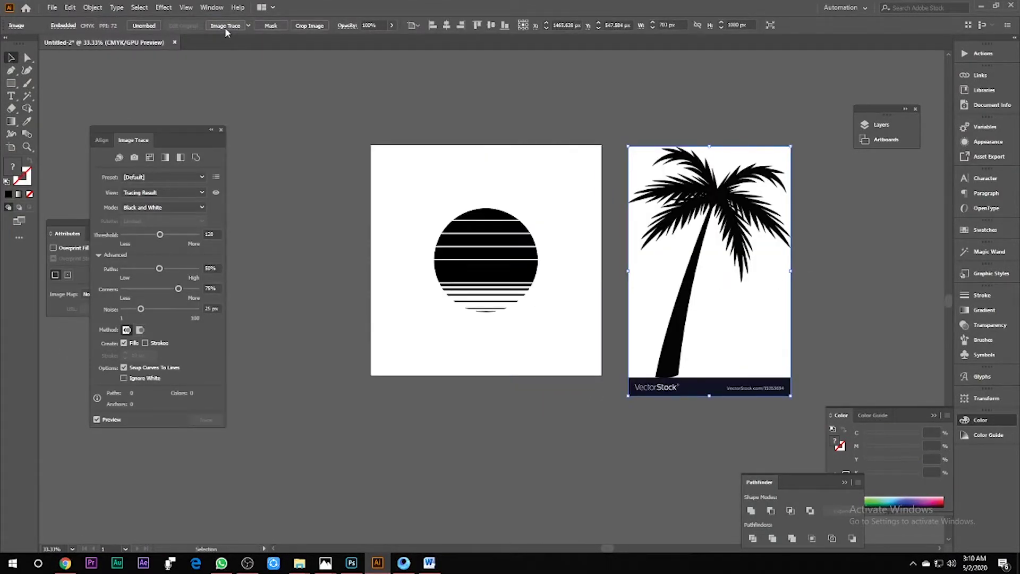
# - Image Trace the pasted palm tree picture in black and white with threshold 182 and paths 72%
pyautogui.click(225, 25)
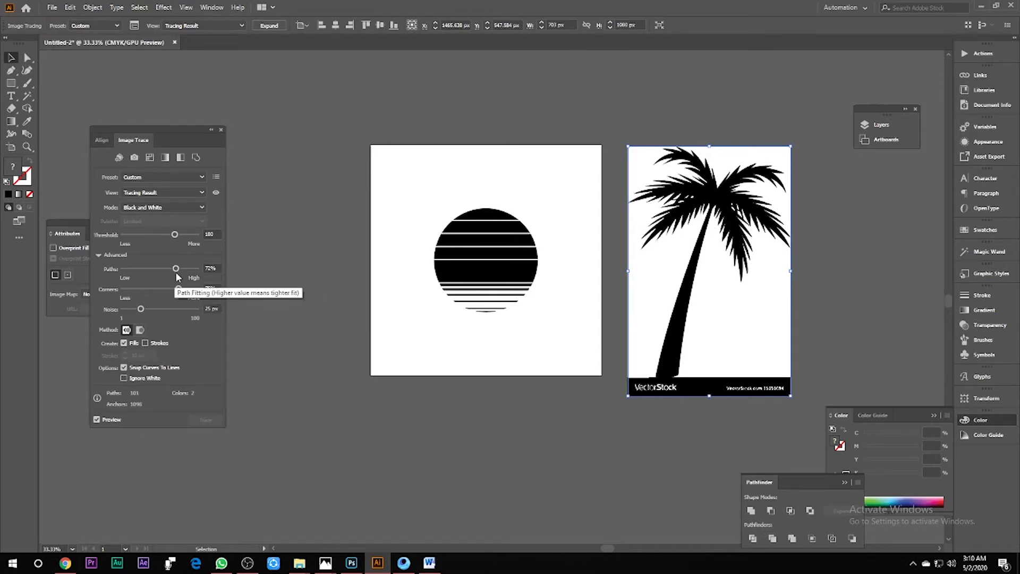
pyautogui.moveTo(175, 234); pyautogui.dragTo(178, 237)
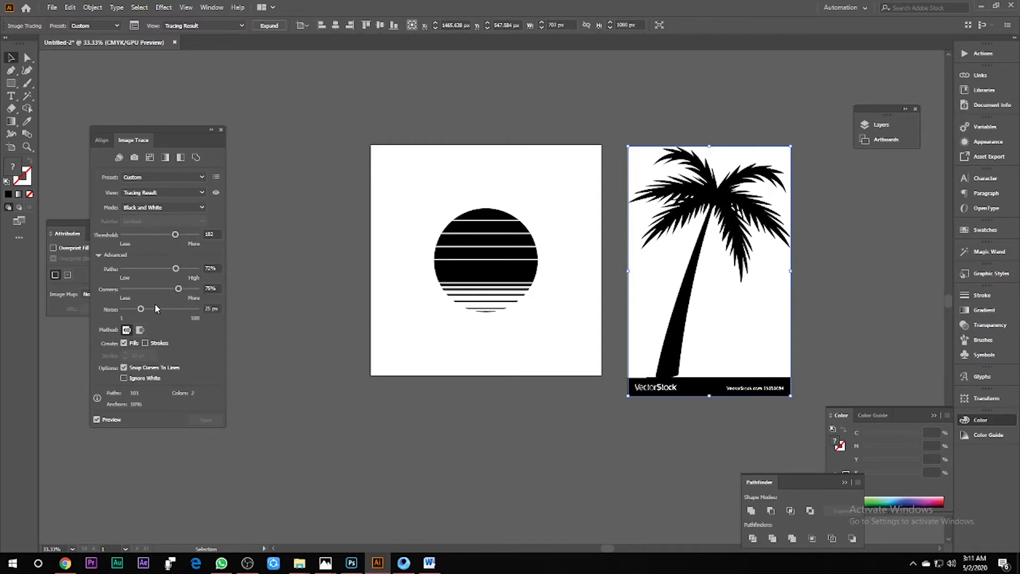
pyautogui.moveTo(132, 308); pyautogui.dragTo(139, 308)
# - Expand the palm tree tracing into vector paths and ungroup it
pyautogui.click(269, 26)
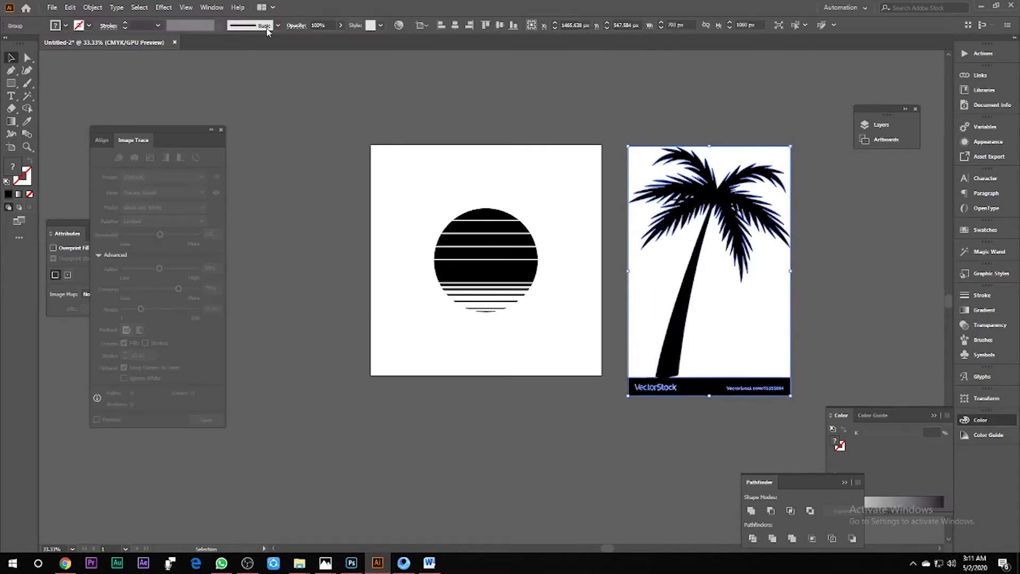
pyautogui.rightClick(690, 293)
pyautogui.click(712, 384)
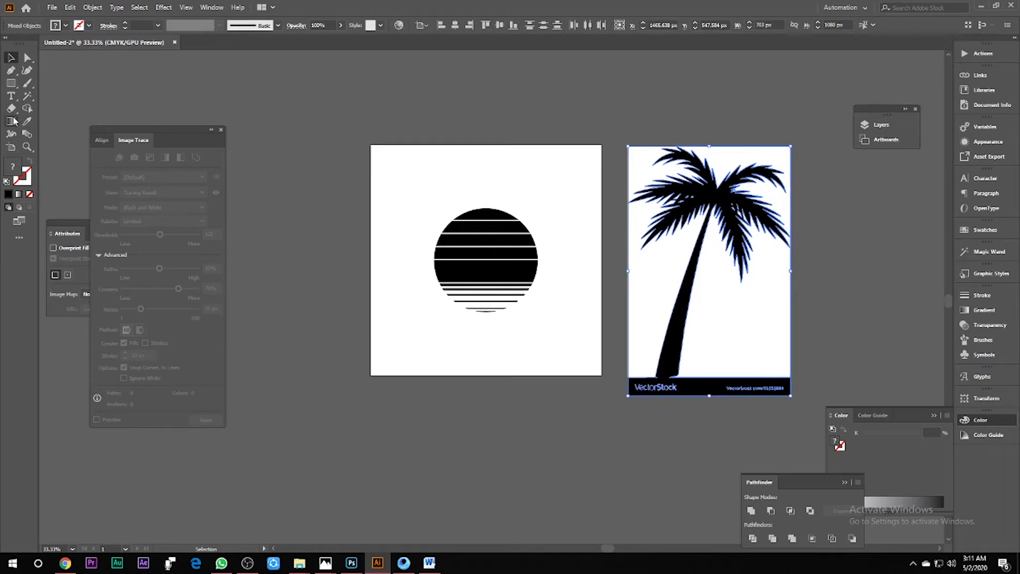
# - Draw a rectangle about 745 × 267 px over the VectorStock caption bar and trunk base, and cut that area away with Shape Builder
pyautogui.click(11, 83)
pyautogui.moveTo(795, 414); pyautogui.dragTo(623, 353)
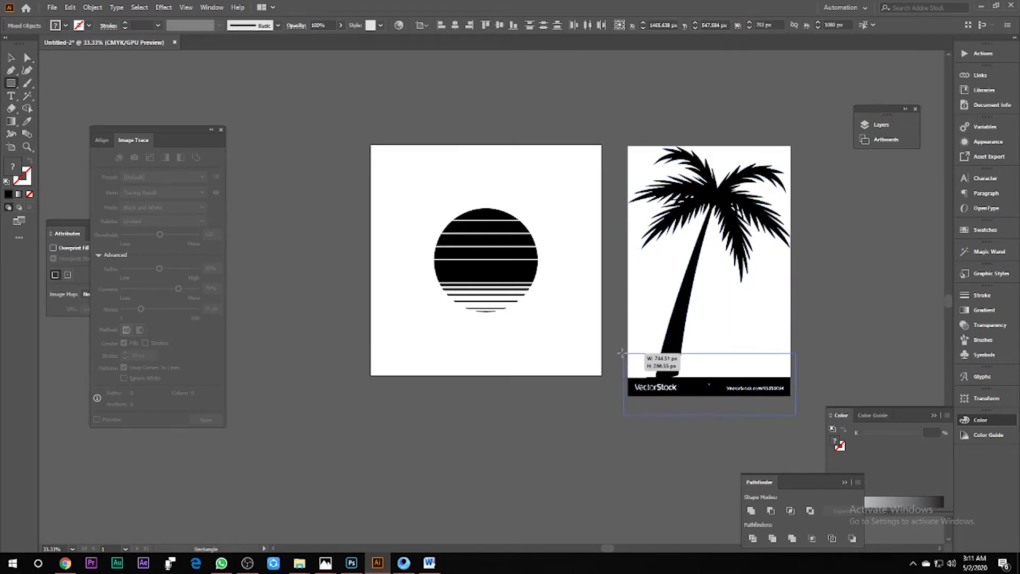
pyautogui.keyDown('shift'); pyautogui.click(657, 192); pyautogui.keyUp('shift')
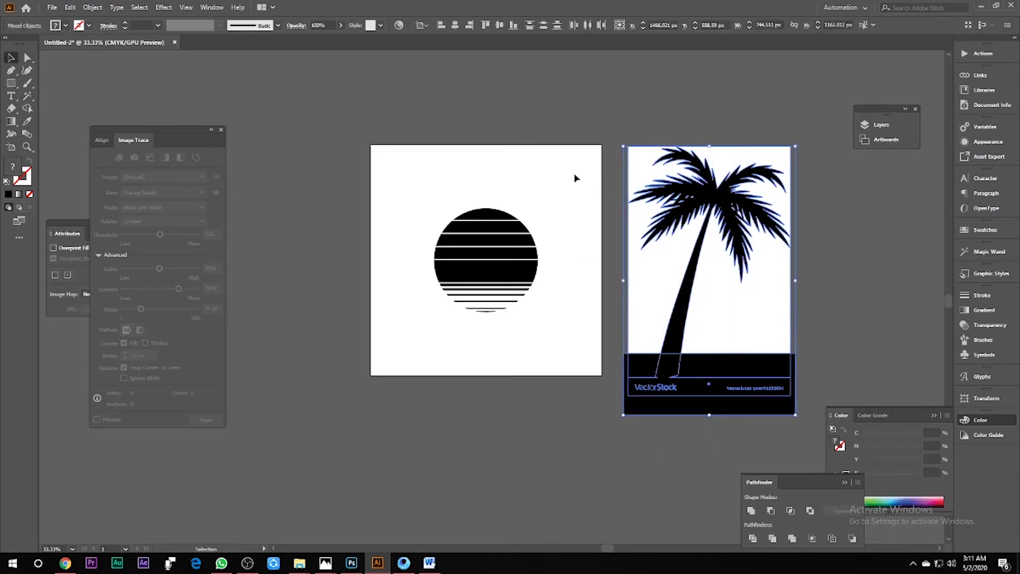
pyautogui.click(25, 110)
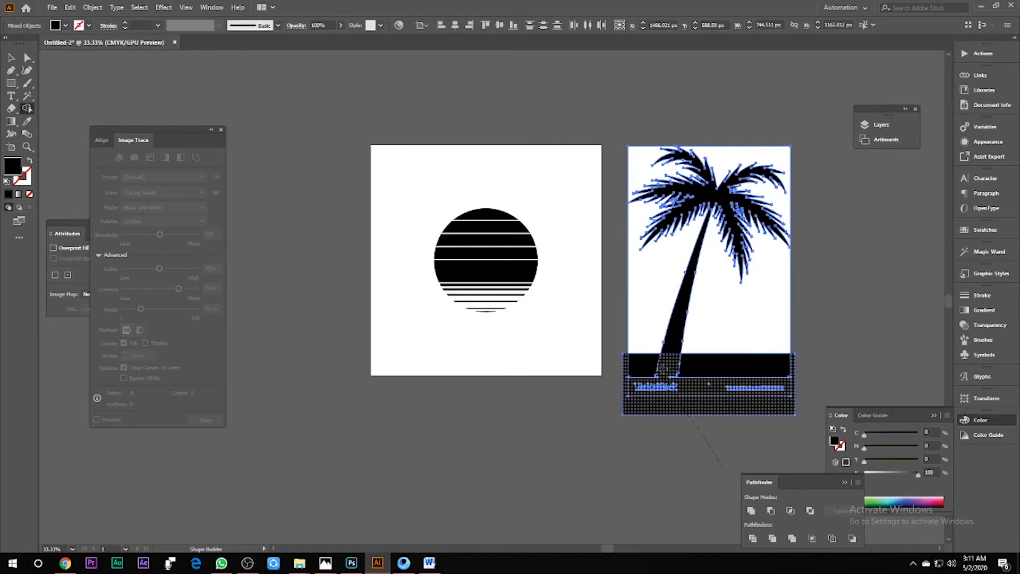
pyautogui.keyDown('alt'); pyautogui.click(682, 411); pyautogui.keyUp('alt')
pyautogui.press('v')
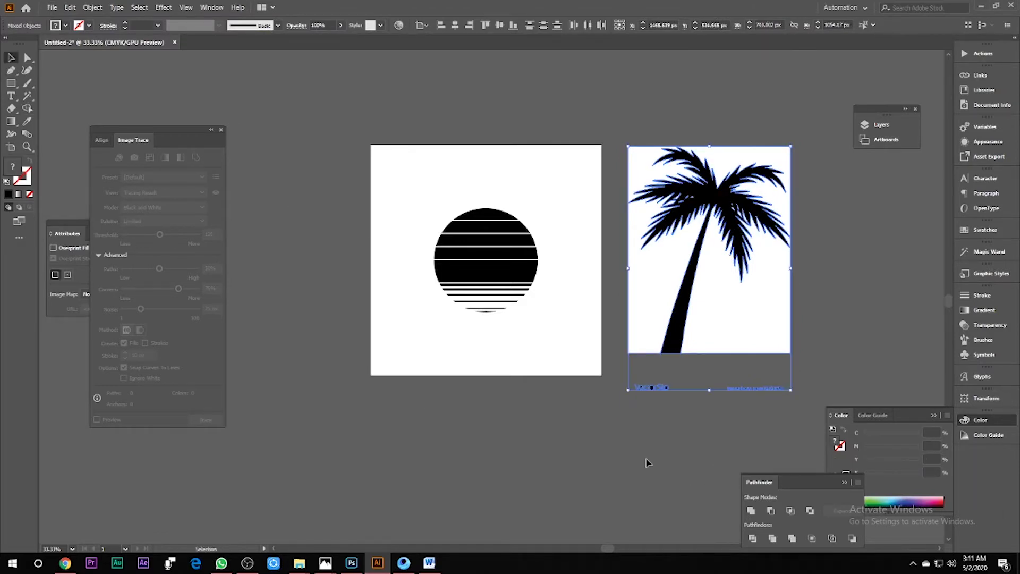
# - Delete the leftover caption lettering and all white background shapes around the palm tree
pyautogui.click(378, 287)
pyautogui.click(635, 386)
pyautogui.press('Delete')
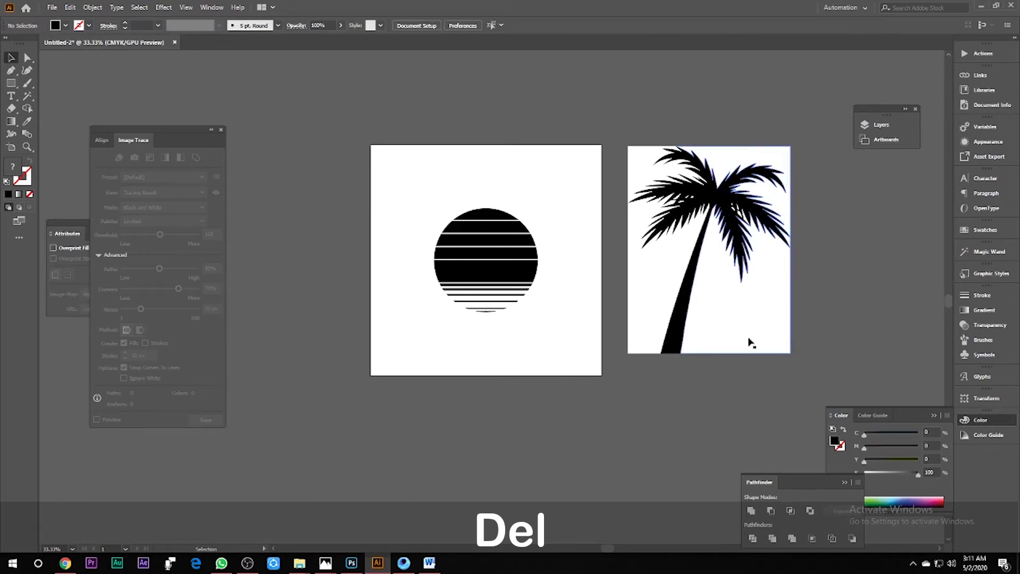
pyautogui.press('y')
pyautogui.click(678, 292)
pyautogui.press('Delete')
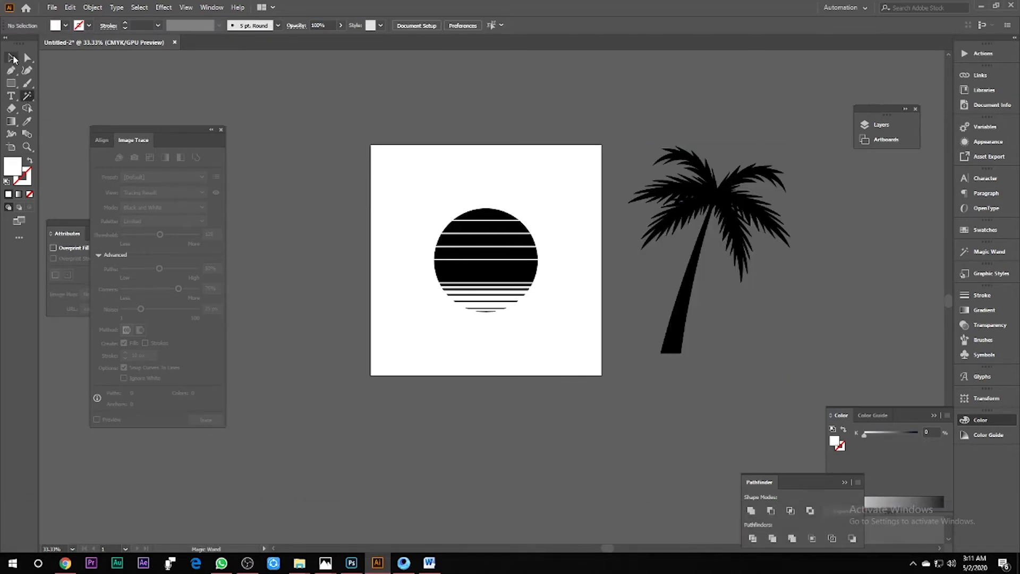
# - Move the palm tree onto the sun and scale it down proportionally to about 134 × 171 px
pyautogui.click(759, 280)
pyautogui.moveTo(792, 356); pyautogui.dragTo(486, 287)
pyautogui.hotkey('ctrl', '1')
pyautogui.scroll(3, 600, 287)
pyautogui.hscroll(-4, 601, 287)
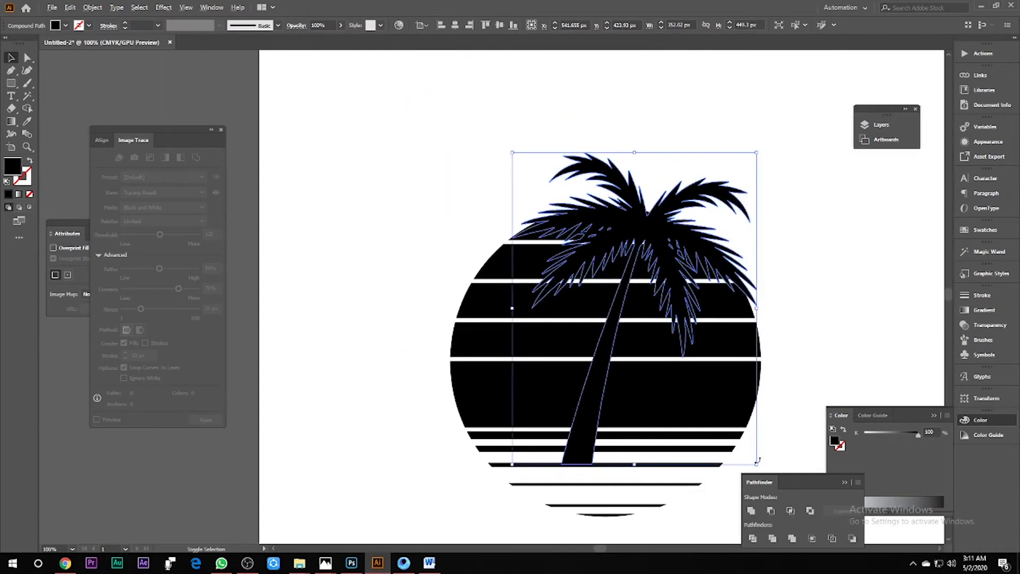
pyautogui.moveTo(759, 465); pyautogui.dragTo(626, 372)
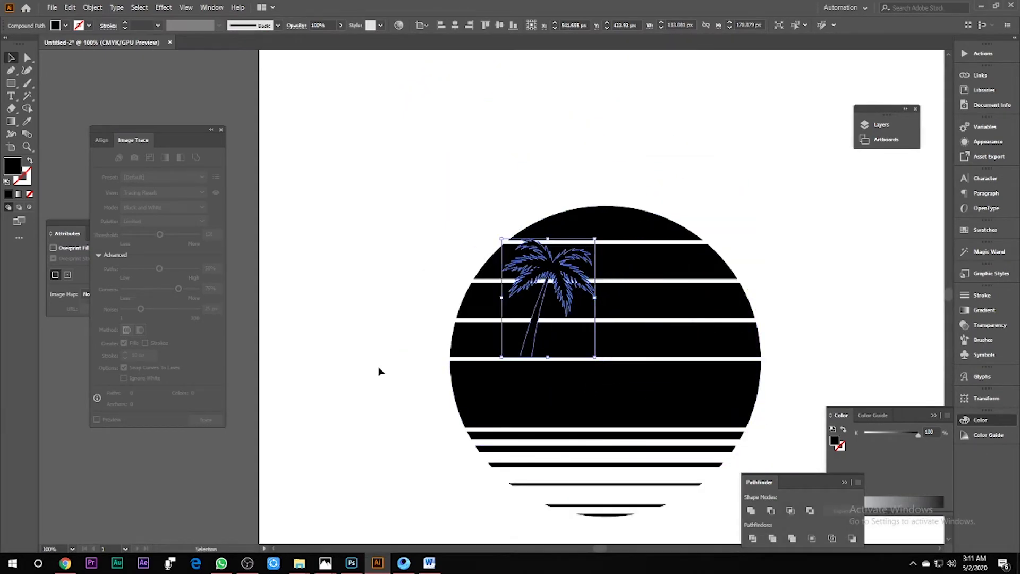
# - Position the small palm tree left of the sun's centre, its trunk base resting on the gap above the widest band
pyautogui.scroll(3, 506, 371)
pyautogui.moveTo(584, 325); pyautogui.dragTo(621, 334)
pyautogui.scroll(3, 563, 345)
pyautogui.scroll(-6, 568, 329)
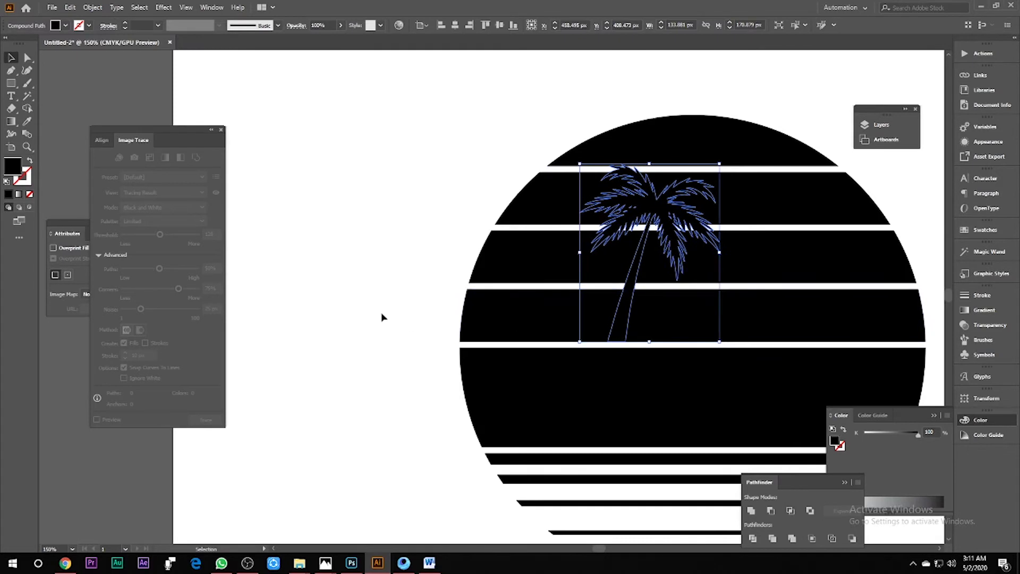
# - Fill the palm tree with orange to set it apart from the black sun
pyautogui.click(60, 28)
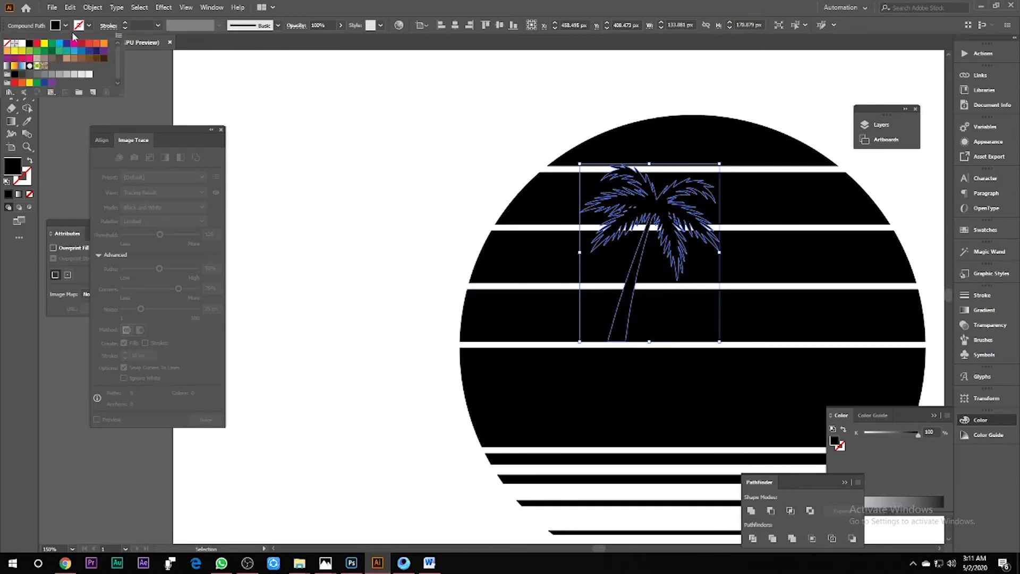
pyautogui.click(75, 39)
pyautogui.click(328, 175)
# - Divide the sun bands and the palm tree with Pathfinder and ungroup the resulting pieces
pyautogui.hotkey('ctrl', '1')
pyautogui.moveTo(456, 125); pyautogui.dragTo(706, 483)
pyautogui.scroll(-1, 717, 527)
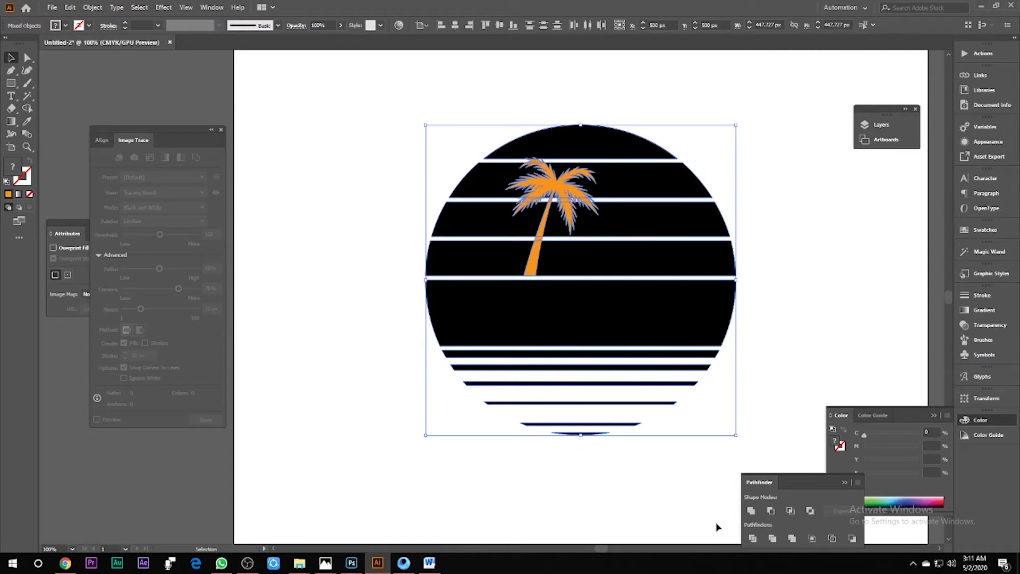
pyautogui.click(755, 538)
pyautogui.rightClick(528, 234)
pyautogui.click(514, 218)
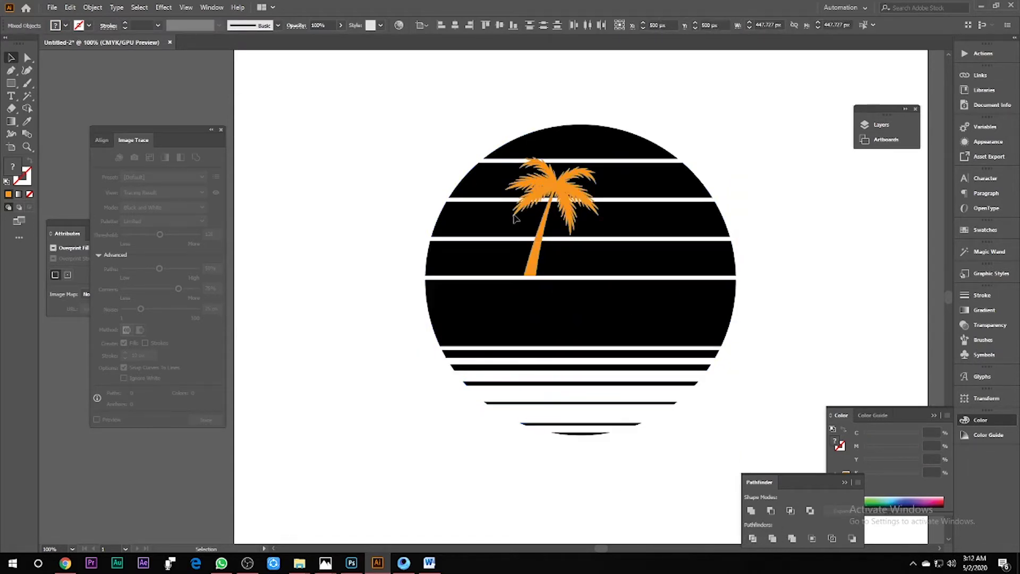
# - Delete all orange palm pieces to cut the silhouette out of the sun, and remove the sun's widest black band
pyautogui.click(559, 183)
pyautogui.press('Delete')
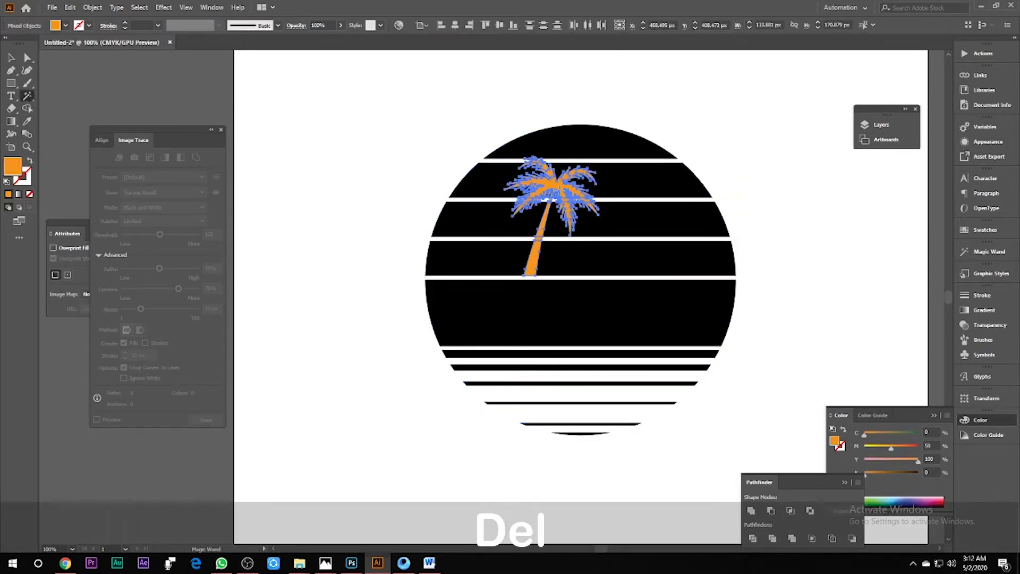
pyautogui.click(486, 260)
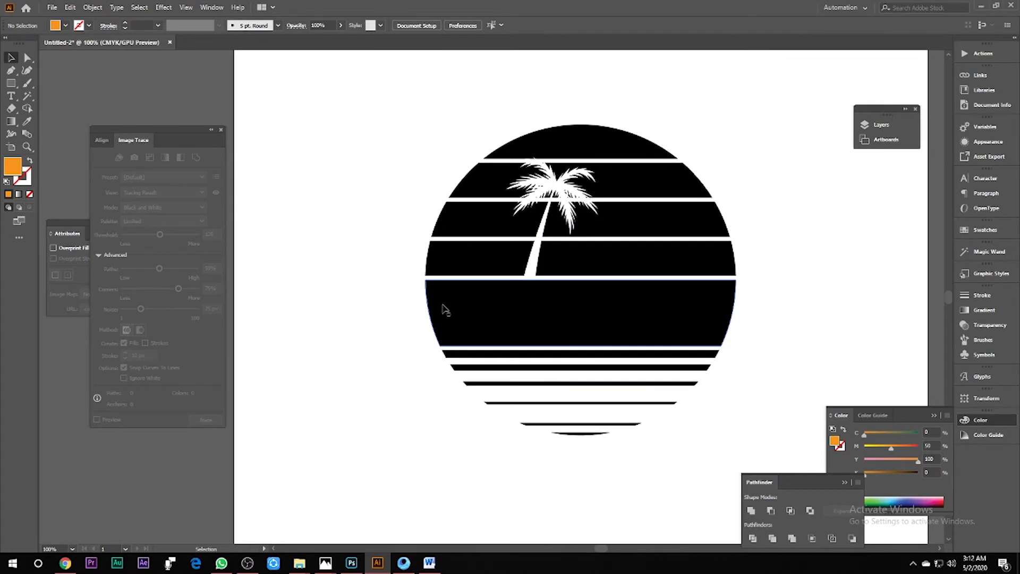
pyautogui.click(568, 318)
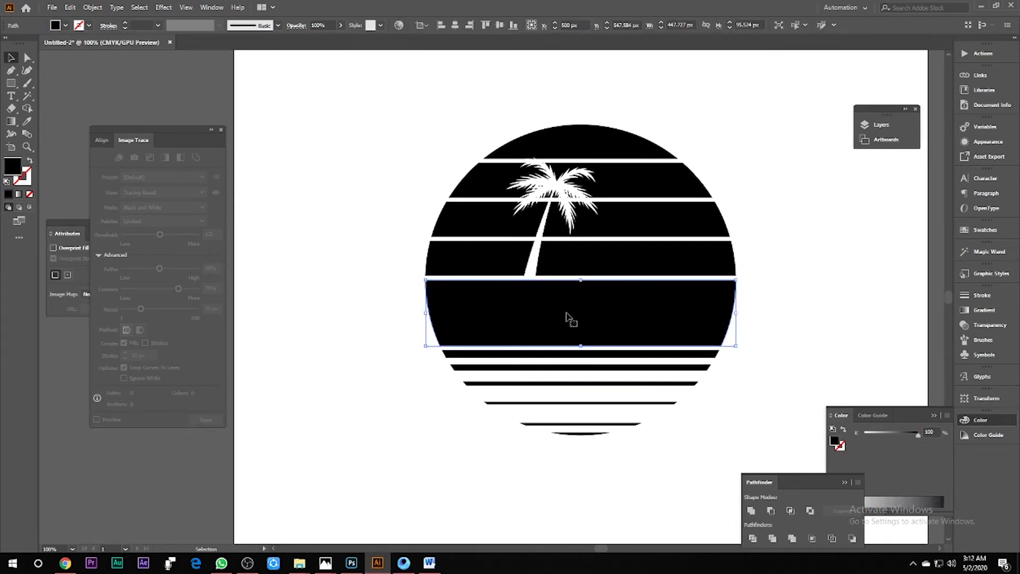
pyautogui.press('Delete')
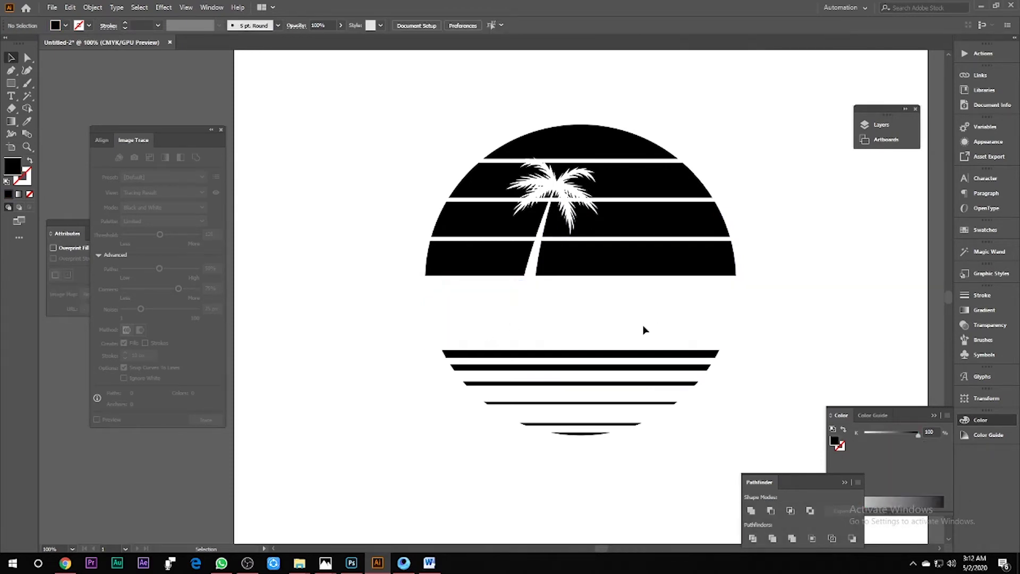
# - Paste the five-colour palette image into the Illustrator document and place it above the sun
pyautogui.click(979, 7)
pyautogui.click(377, 562)
pyautogui.hotkey('ctrl', '-')
pyautogui.hotkey('ctrl', 'v')
pyautogui.moveTo(485, 360); pyautogui.dragTo(656, 140)
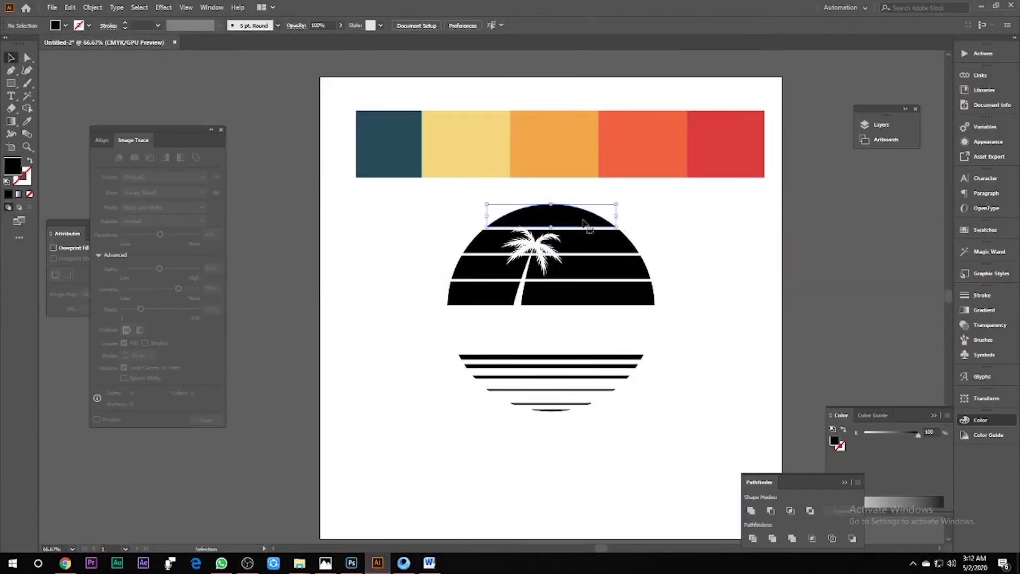
# - Fill the sun's top segment with the palette's pale yellow (F3D77F) and the second band with its light orange (F1A74A)
pyautogui.click(587, 223)
pyautogui.click(464, 143)
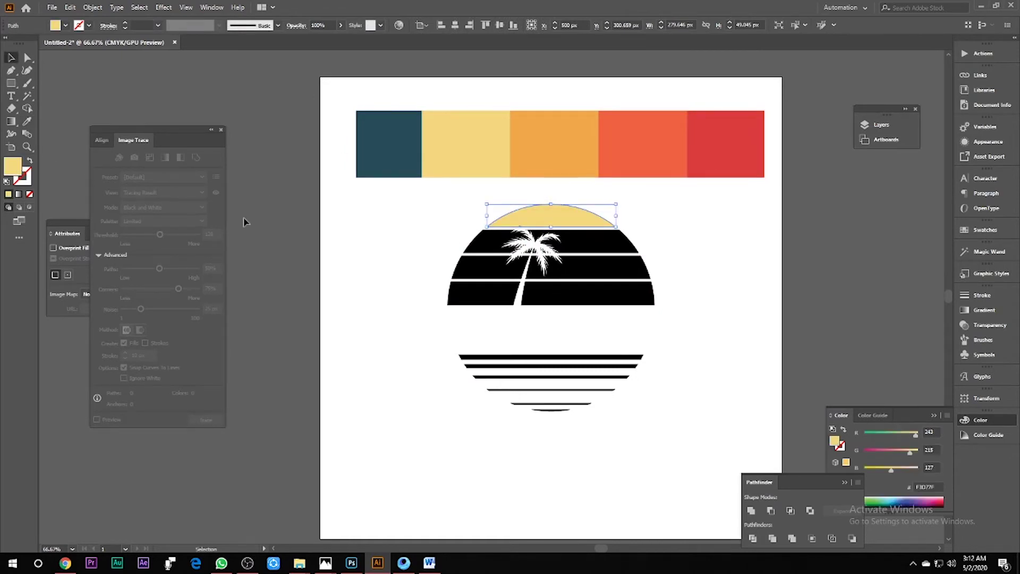
pyautogui.hotkey('ctrl', 'alt', '[')
pyautogui.keyDown('shift'); pyautogui.click(487, 243); pyautogui.keyUp('shift')
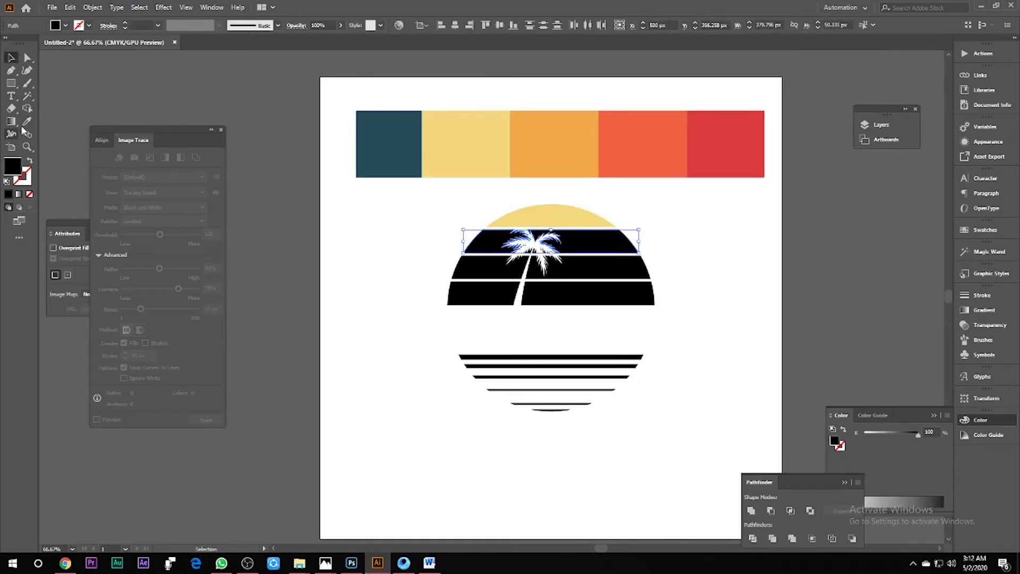
pyautogui.press('i')
pyautogui.click(553, 148)
pyautogui.press('v')
pyautogui.click(291, 167)
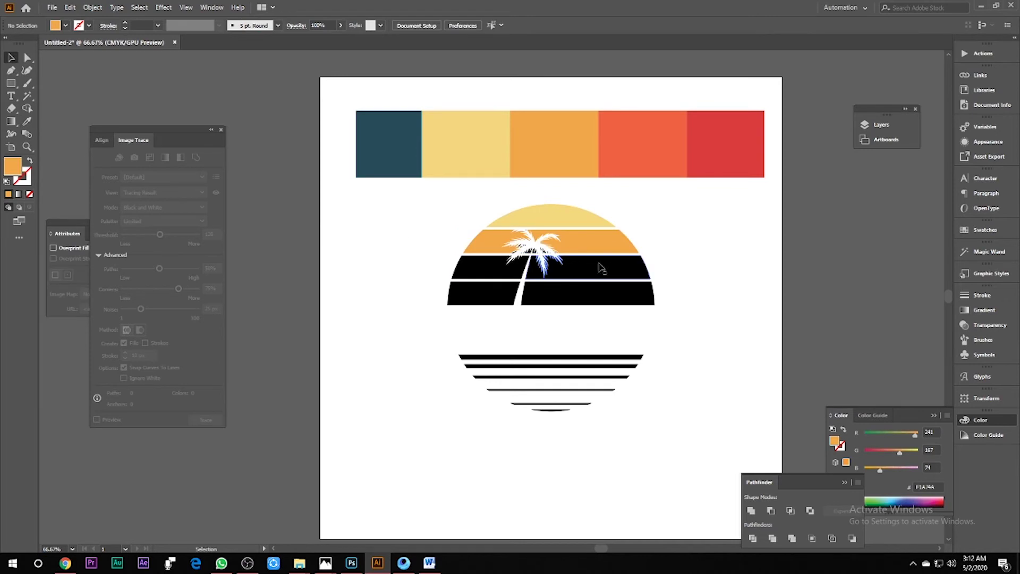
# - Fill the main pieces of the sun's third band with the palette's light orange (F1A74A)
pyautogui.click(603, 266)
pyautogui.keyDown('shift'); pyautogui.click(473, 274); pyautogui.keyUp('shift')
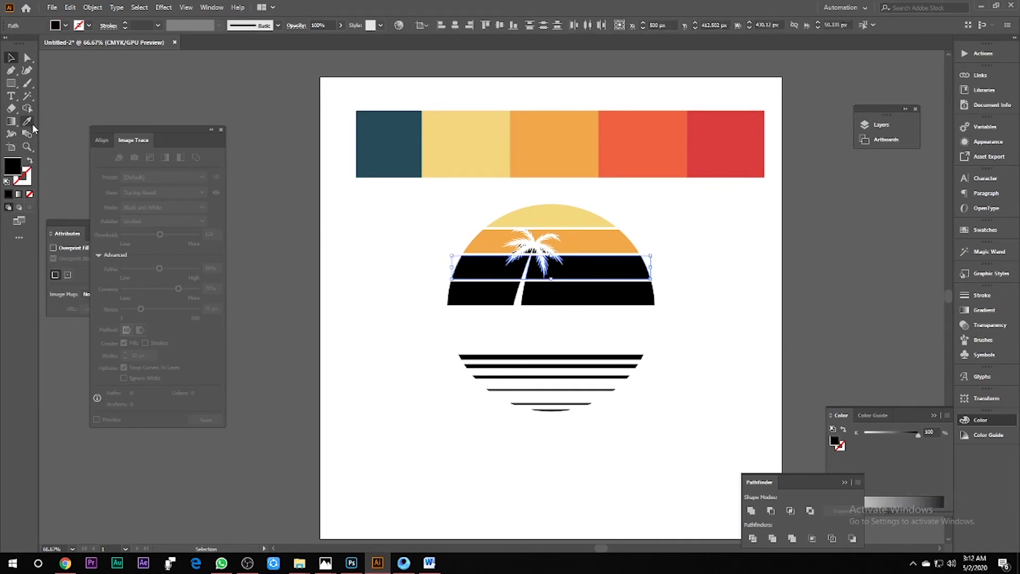
pyautogui.press('i')
pyautogui.click(545, 130)
pyautogui.press('v')
# - Fill both pieces of the fourth band beside the palm trunk with the palette's red-orange (F06141)
pyautogui.click(633, 309)
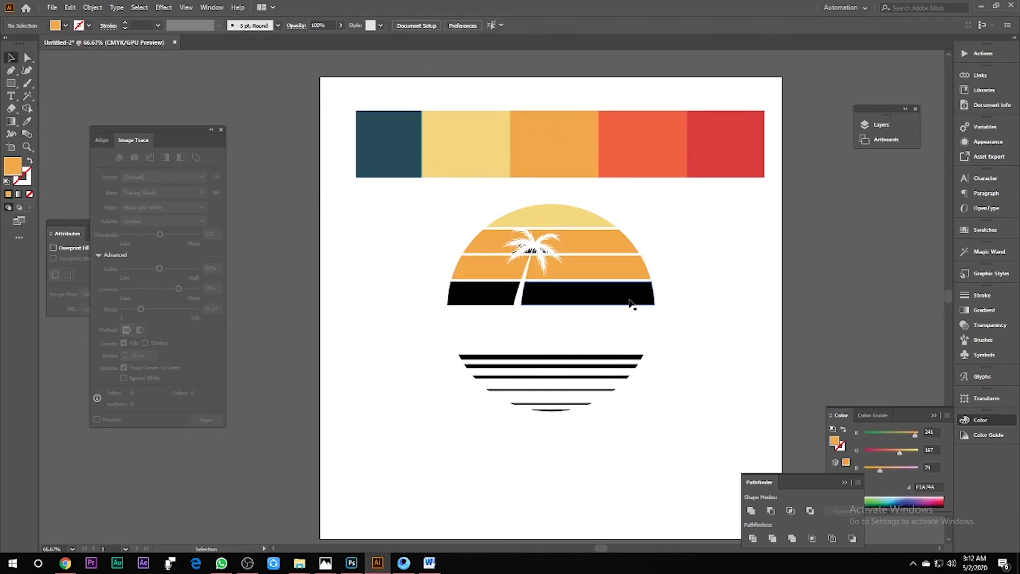
pyautogui.keyDown('shift'); pyautogui.click(480, 293); pyautogui.keyUp('shift')
pyautogui.press('i')
pyautogui.click(632, 139)
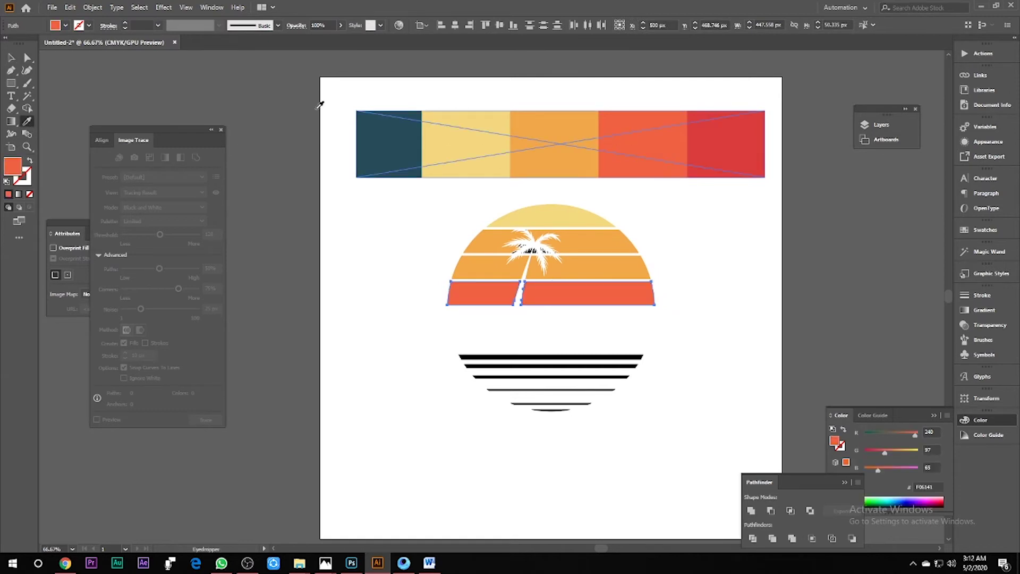
pyautogui.click(10, 59)
pyautogui.click(647, 344)
# - Fill all the thin stripes in the sun's lower part with the palette's red (DB3B3D)
pyautogui.scroll(1, 654, 346)
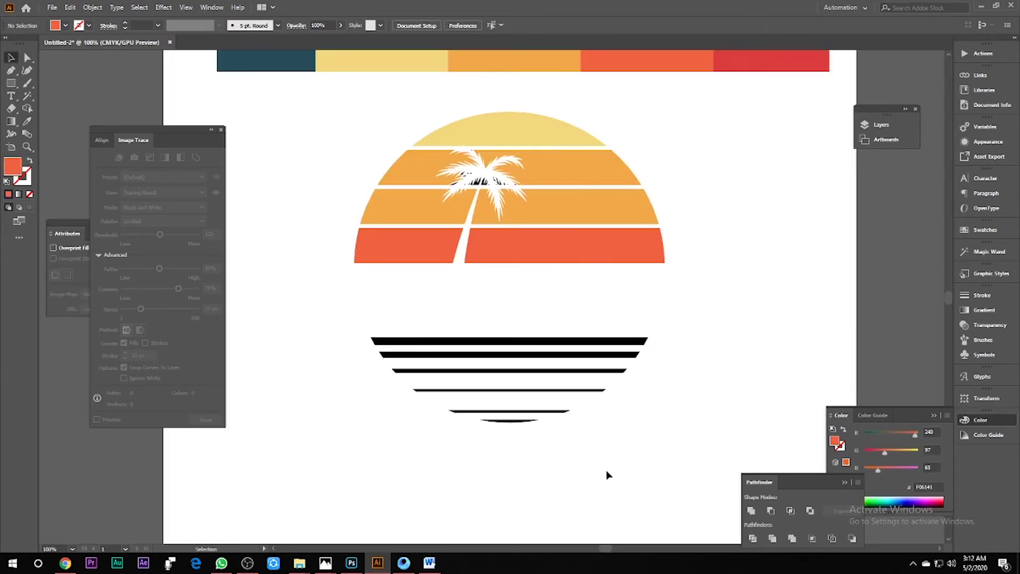
pyautogui.moveTo(606, 474); pyautogui.dragTo(467, 343)
pyautogui.press('i')
pyautogui.click(747, 63)
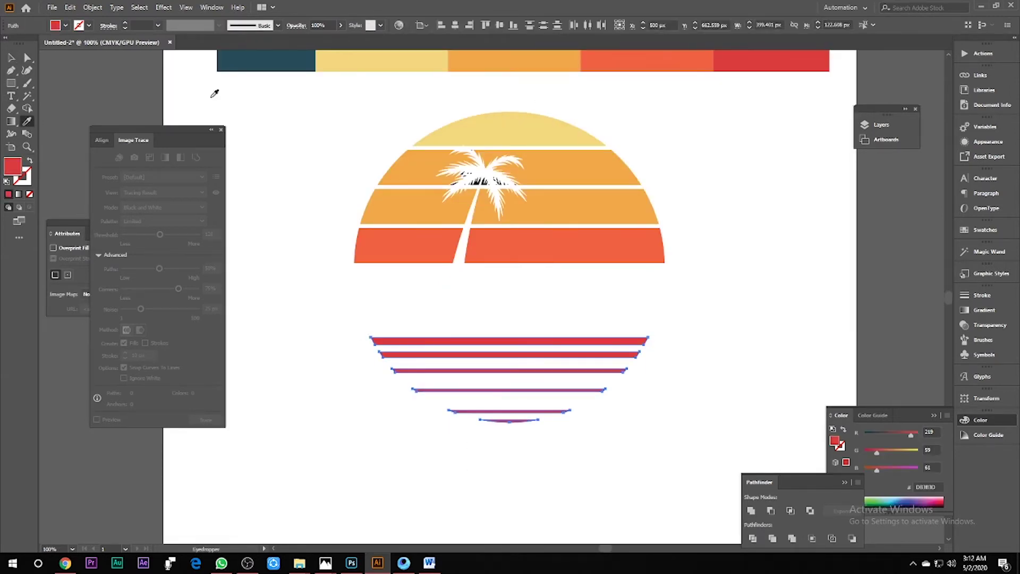
pyautogui.click(11, 57)
pyautogui.click(681, 265)
# - Select all the small black fragments left between the palm fronds and fill them with the second band's orange
pyautogui.scroll(2, 743, 336)
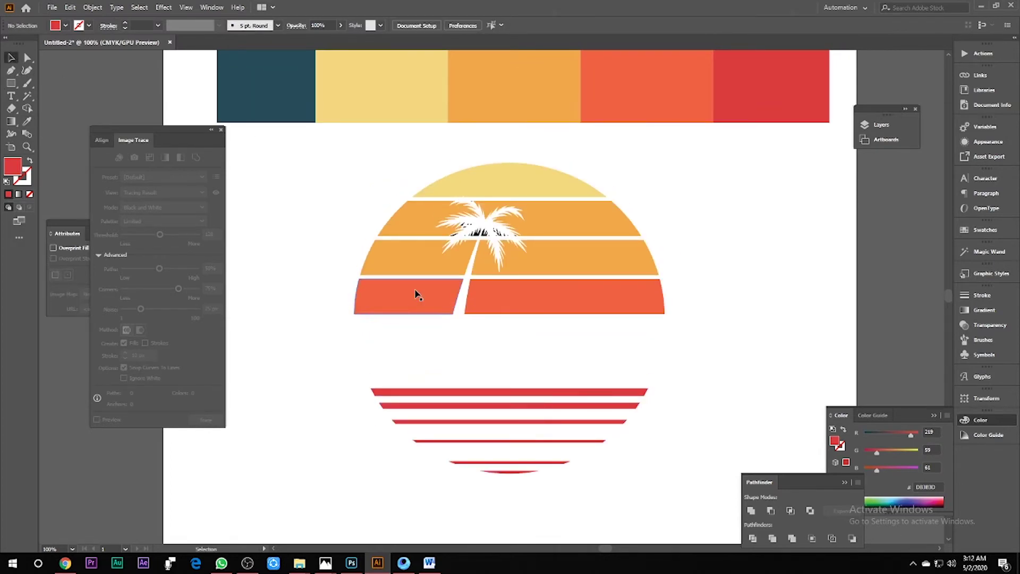
pyautogui.press('y')
pyautogui.scroll(4, 485, 248)
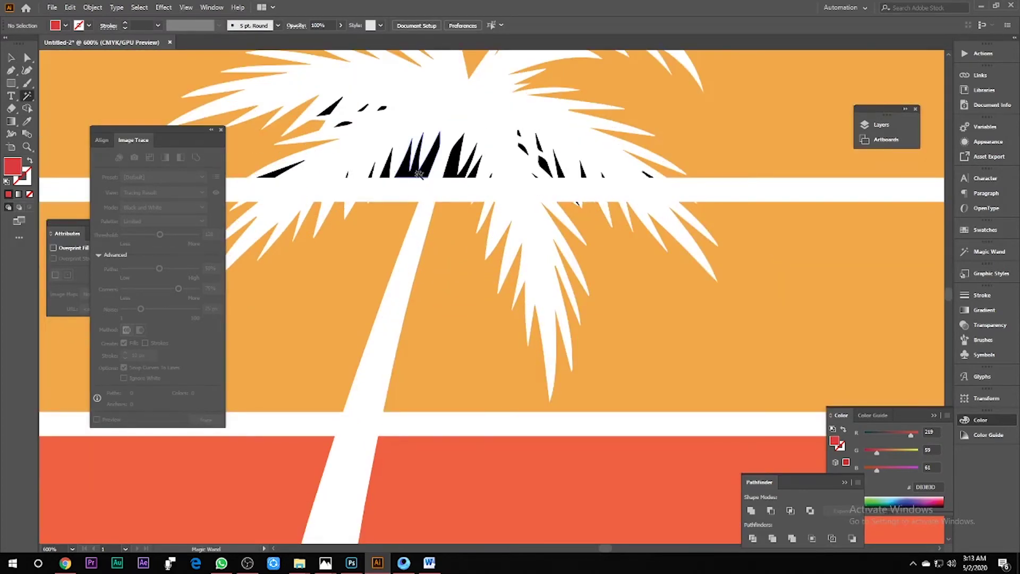
pyautogui.click(418, 174)
pyautogui.scroll(-6, 393, 264)
pyautogui.click(27, 121)
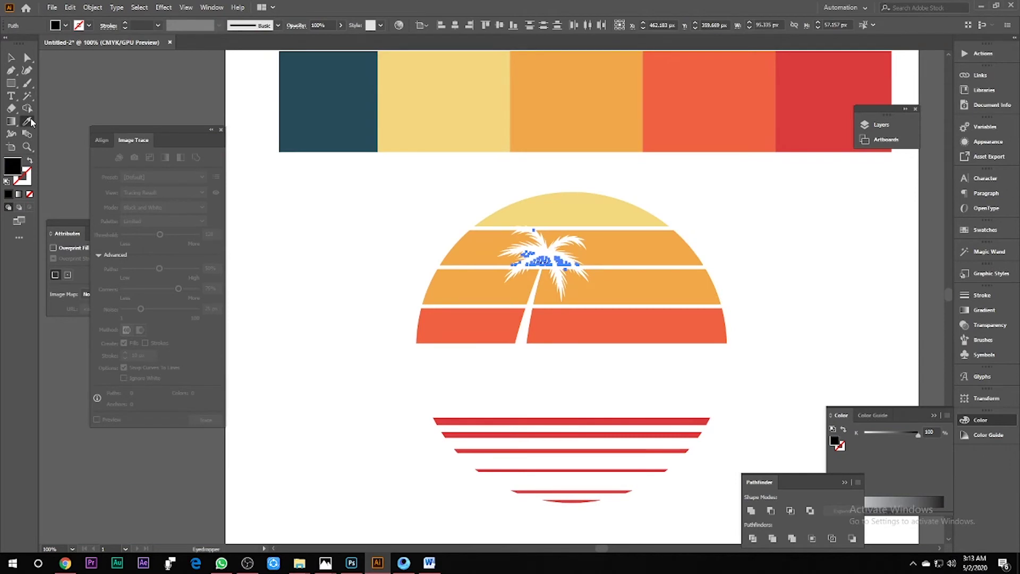
pyautogui.click(645, 239)
pyautogui.click(11, 57)
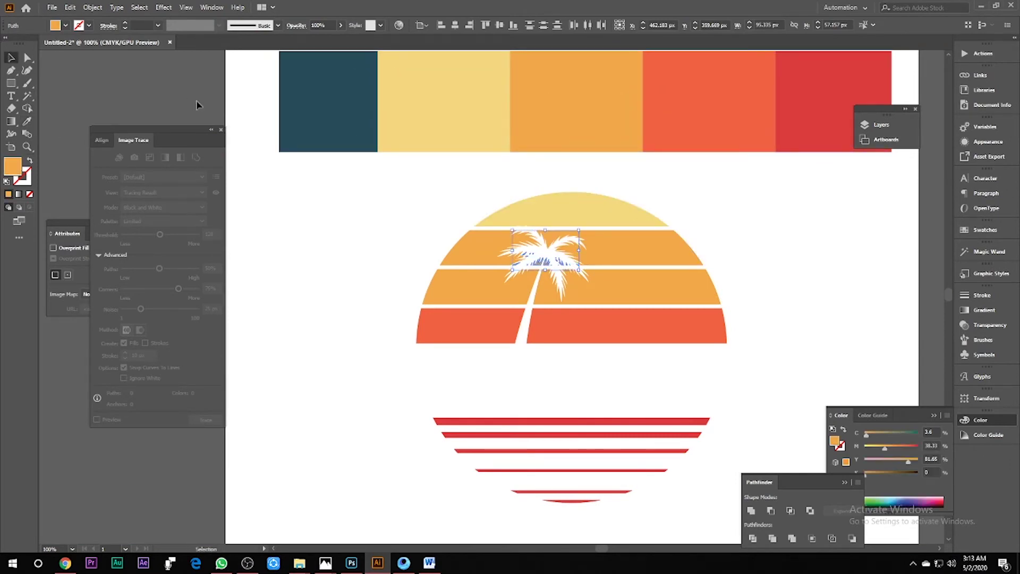
pyautogui.click(198, 100)
# - Place a text object in the gap across the sun and set its font size to 100 pt
pyautogui.scroll(-1, 599, 244)
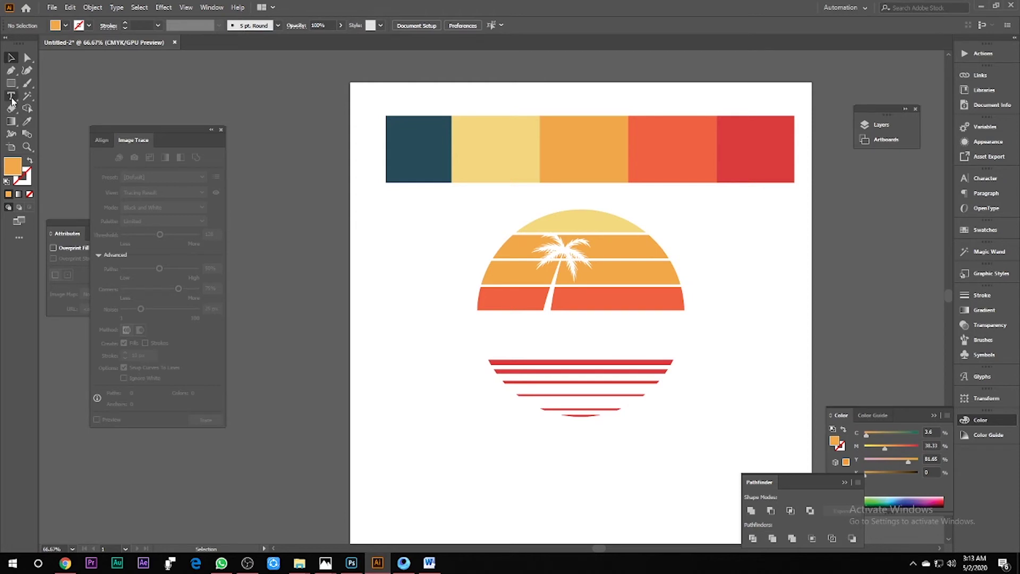
pyautogui.scroll(-1, 432, 392)
pyautogui.press('t')
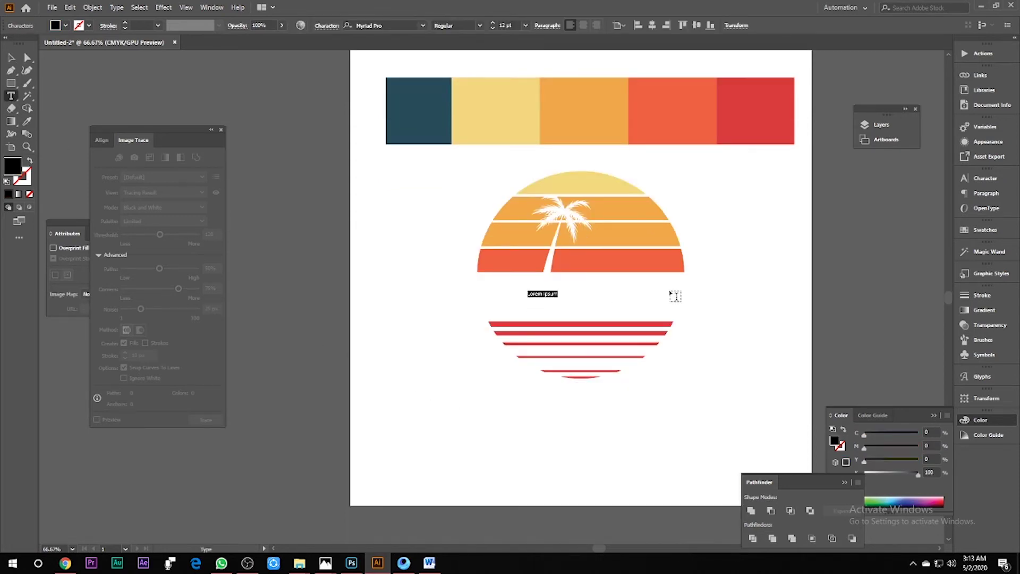
pyautogui.click(518, 27)
pyautogui.write('200')
pyautogui.press('Return')
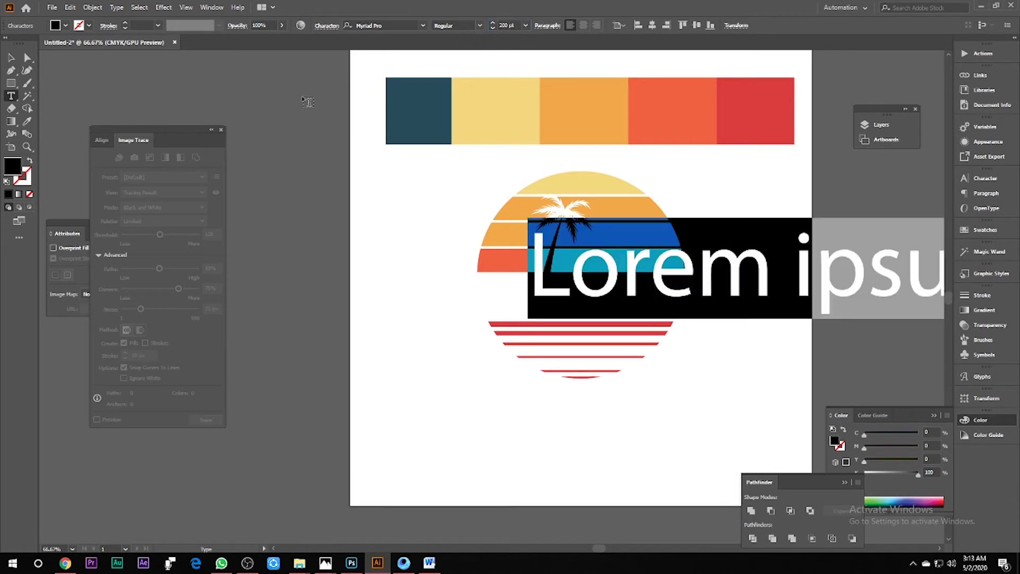
pyautogui.click(492, 28)
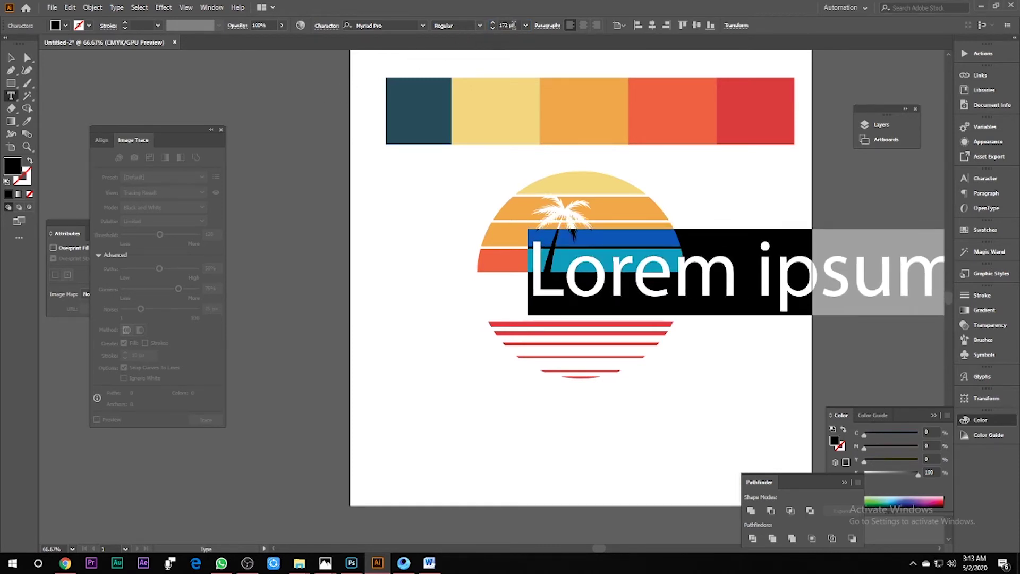
pyautogui.click(493, 28)
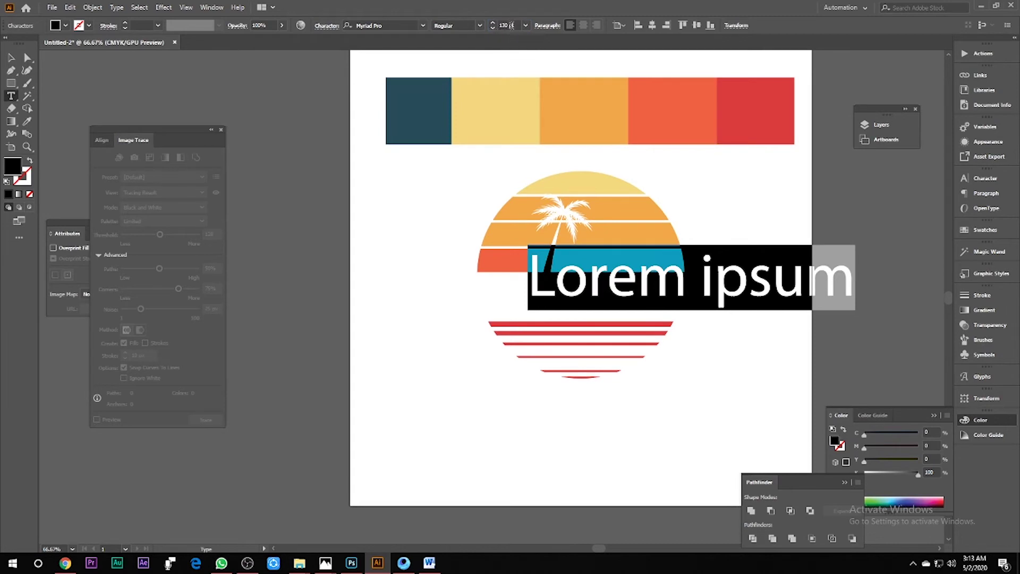
pyautogui.write('100')
pyautogui.press('Return')
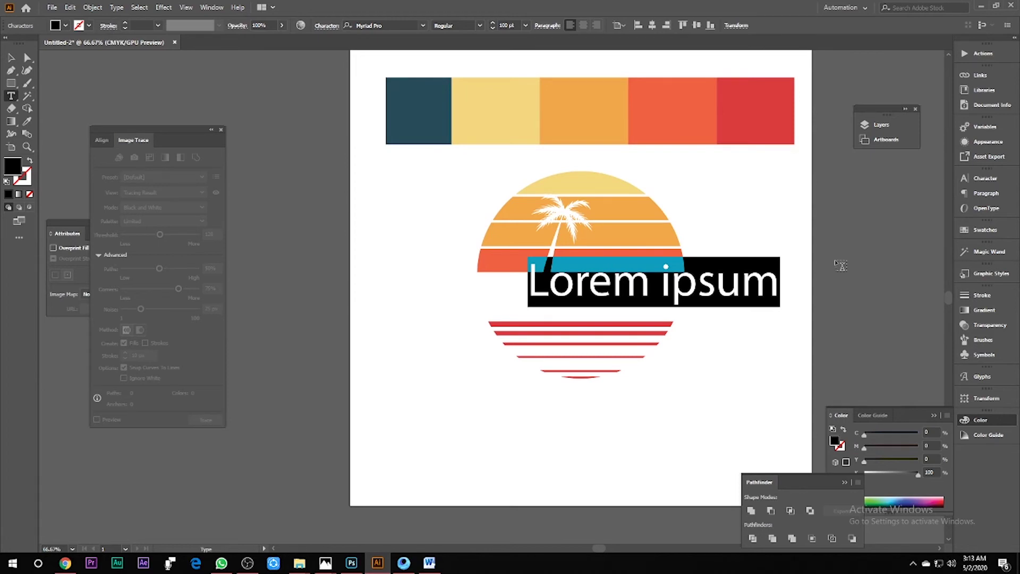
# - Enter BANGLADESH as the text and move it into the gap between the sun's two halves
pyautogui.write('BANGLADESH')
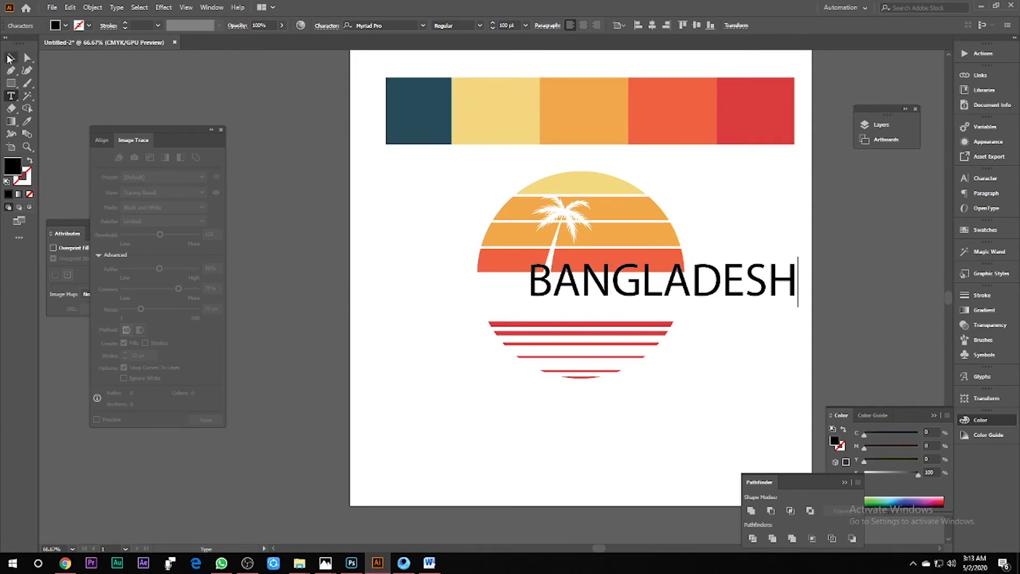
pyautogui.click(9, 57)
pyautogui.moveTo(621, 293); pyautogui.dragTo(554, 305)
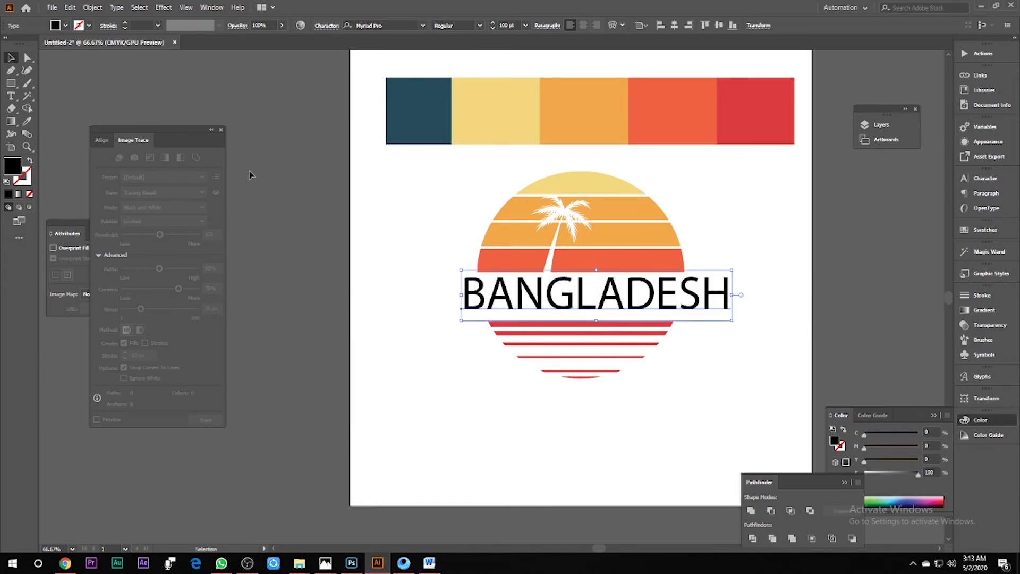
# - Change the BANGLADESH text to the Snubnose DEMO Regular font and recentre it in the gap across the sun
pyautogui.click(423, 26)
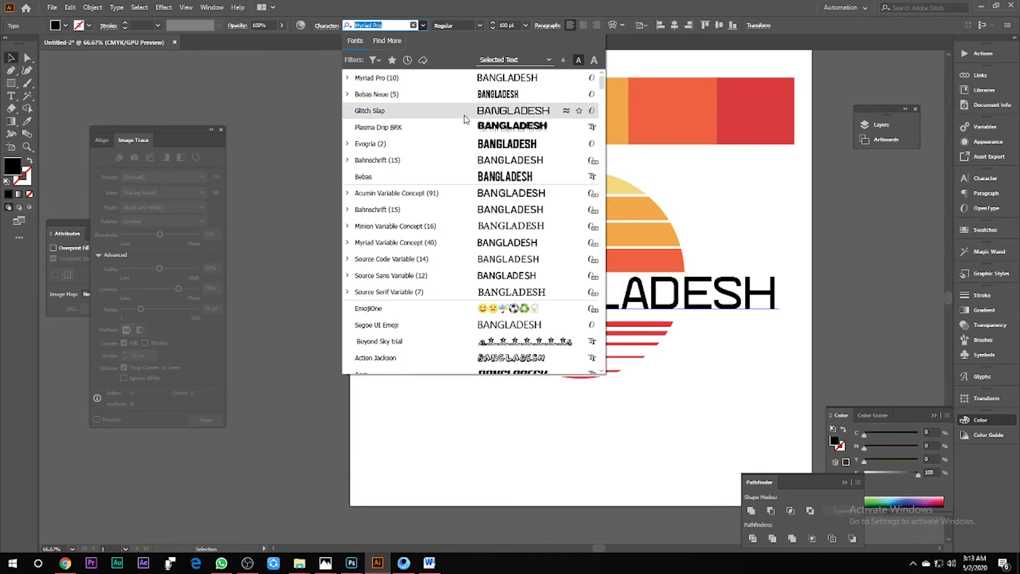
pyautogui.scroll(-10, 478, 159)
pyautogui.scroll(-5, 524, 218)
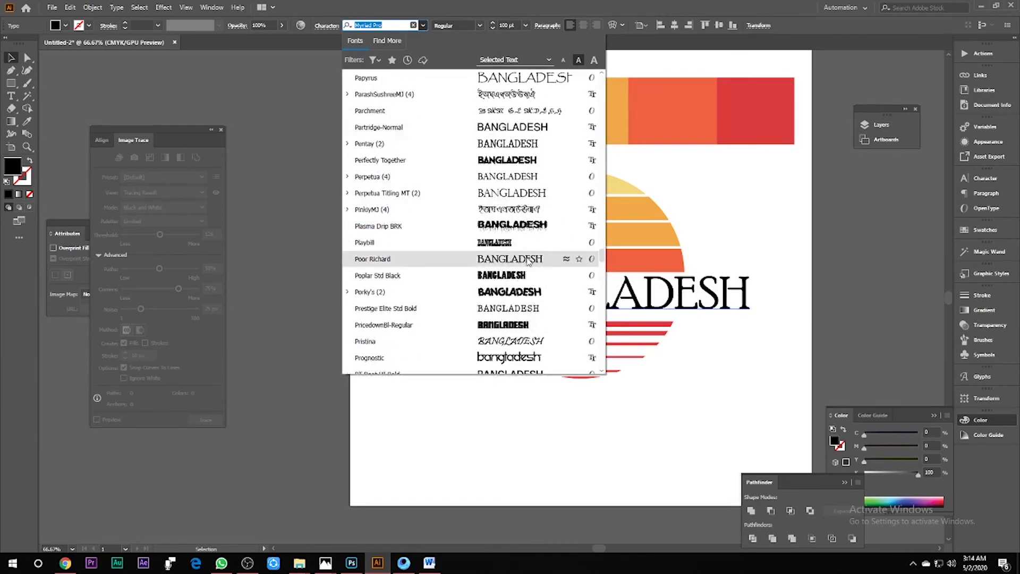
pyautogui.scroll(-10, 527, 261)
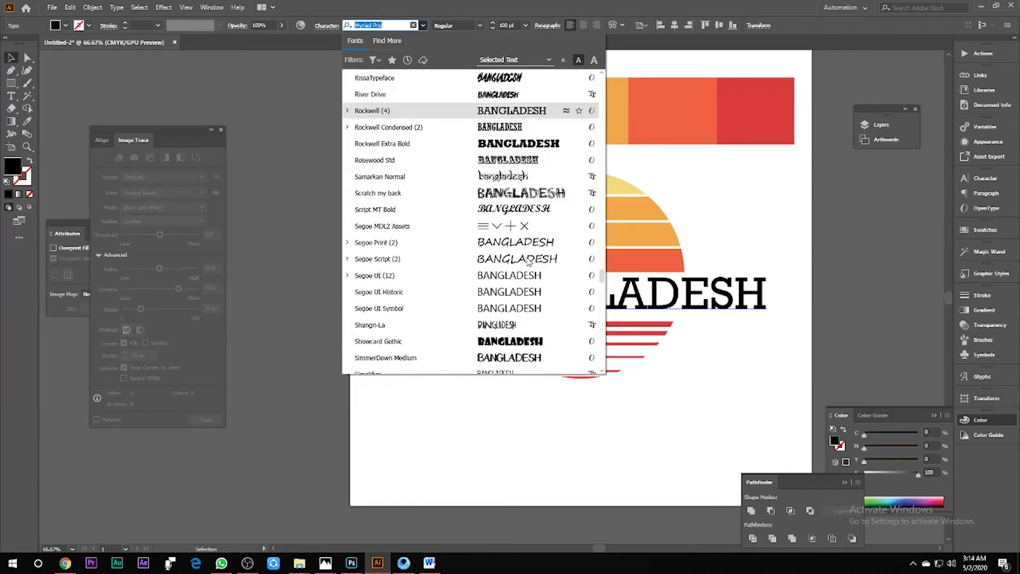
pyautogui.scroll(-10, 603, 286)
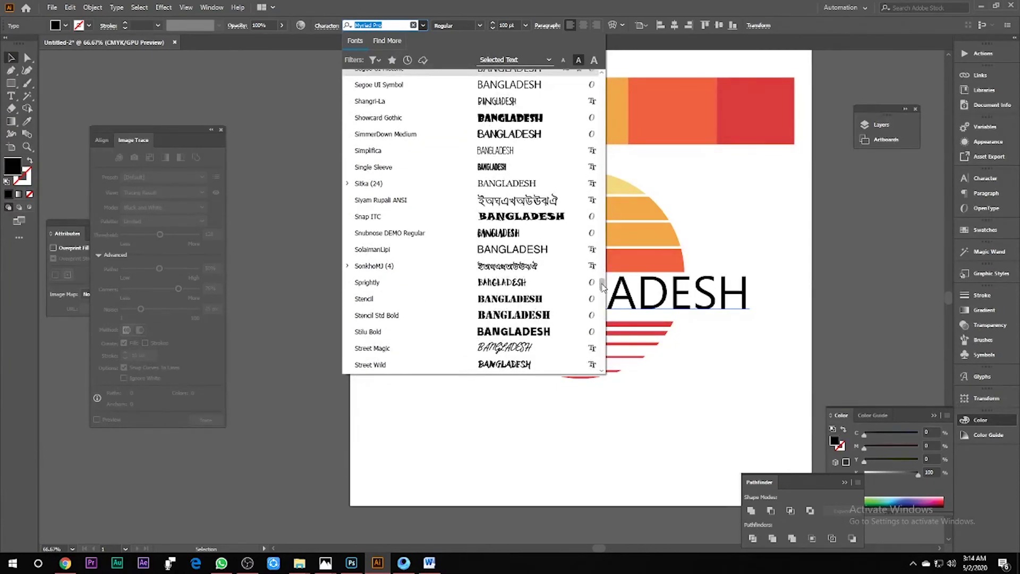
pyautogui.click(536, 240)
pyautogui.moveTo(591, 303); pyautogui.dragTo(617, 309)
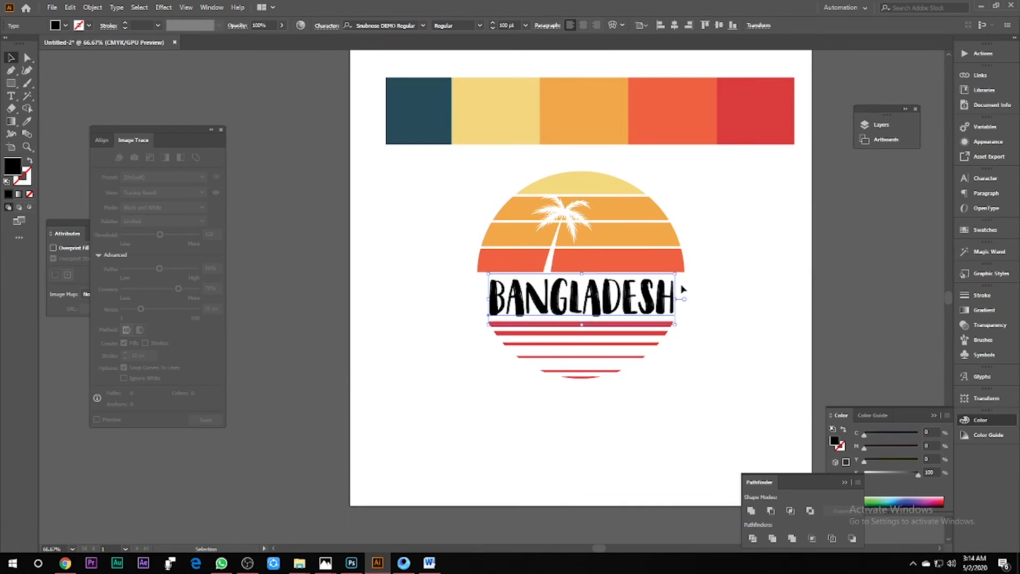
# - Enlarge the BANGLADESH text to about 108 pt so it spans nearly the full width of the sun
pyautogui.scroll(3, 682, 289)
pyautogui.moveTo(669, 260); pyautogui.dragTo(688, 255)
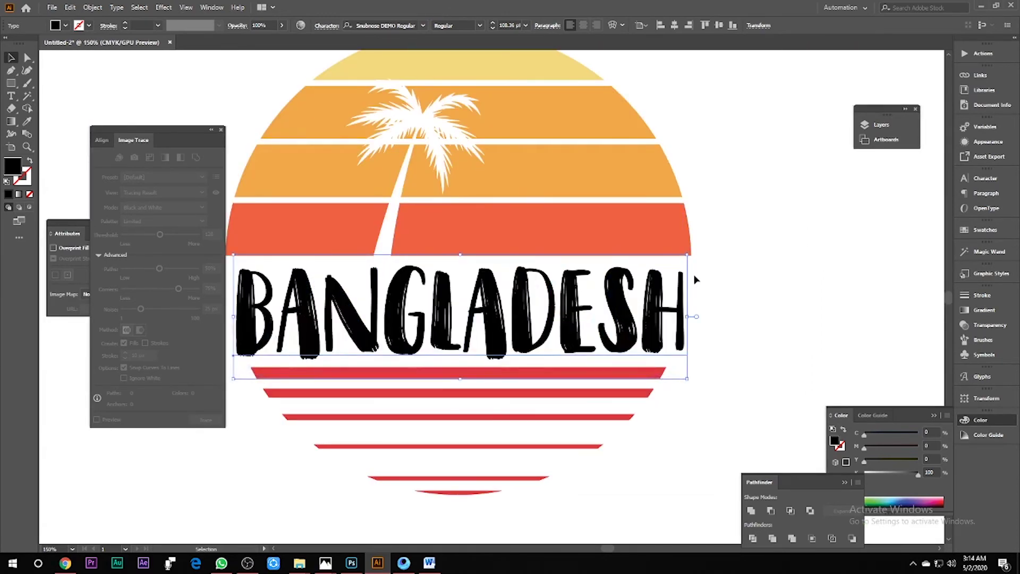
pyautogui.scroll(-1, 691, 279)
pyautogui.click(764, 306)
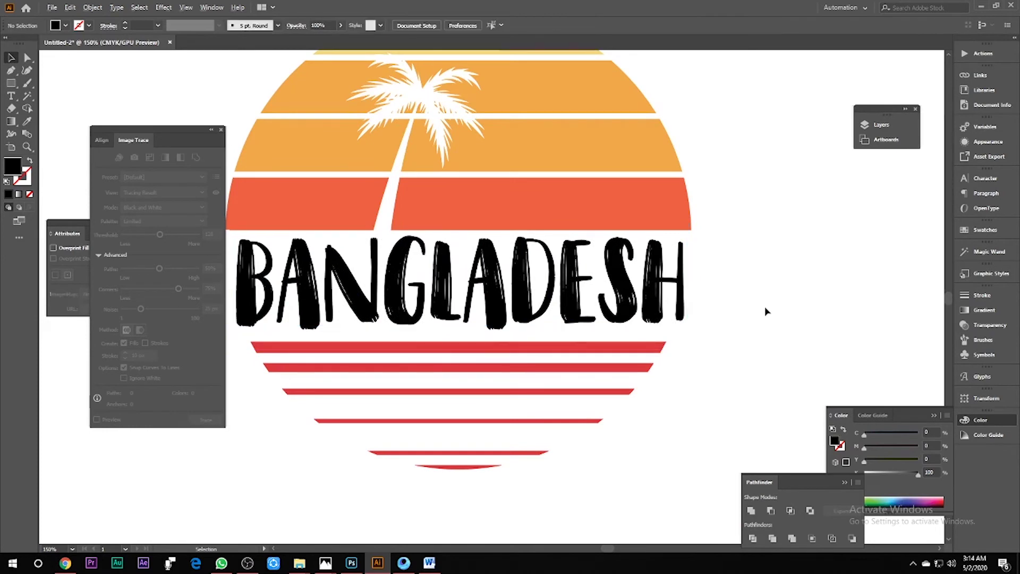
# - Fill the BANGLADESH text with a dark green swatch
pyautogui.scroll(-2, 764, 306)
pyautogui.click(668, 311)
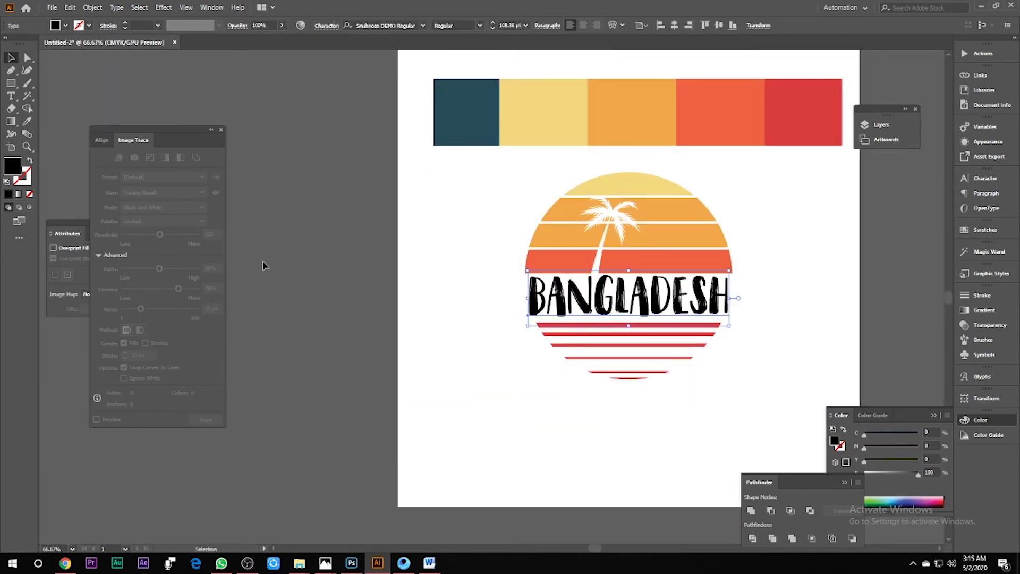
pyautogui.click(986, 230)
pyautogui.click(861, 265)
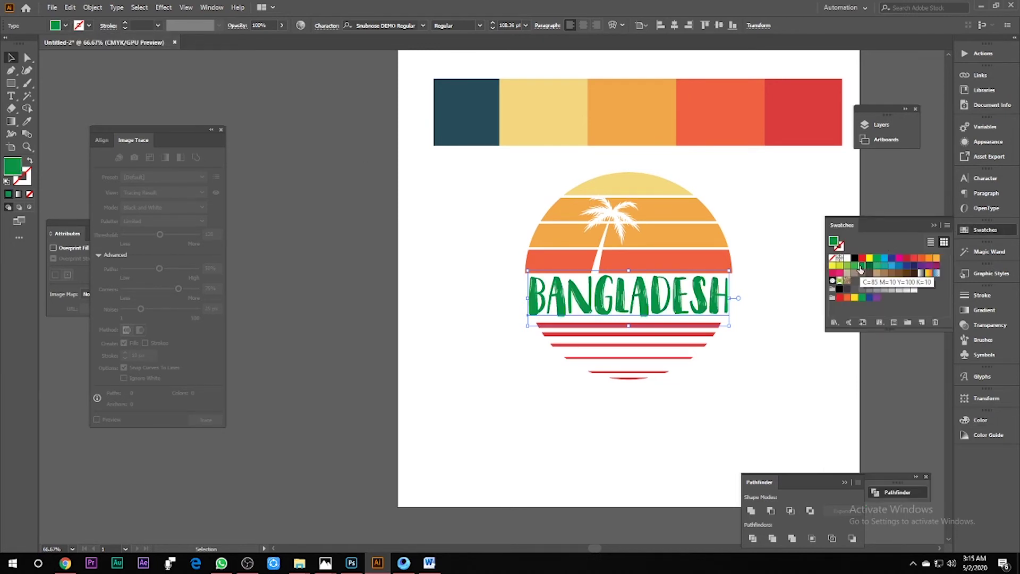
pyautogui.click(869, 266)
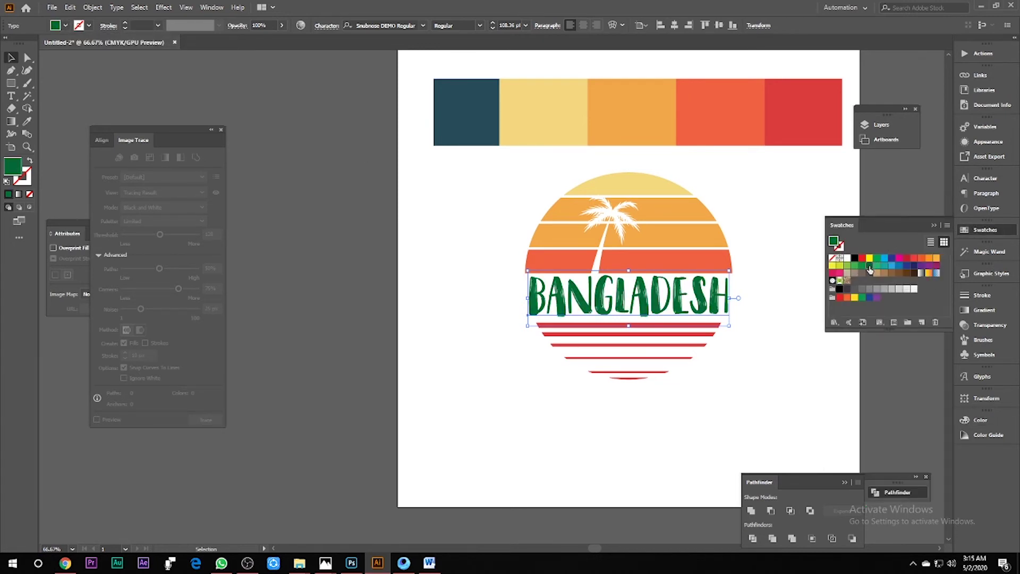
pyautogui.click(780, 264)
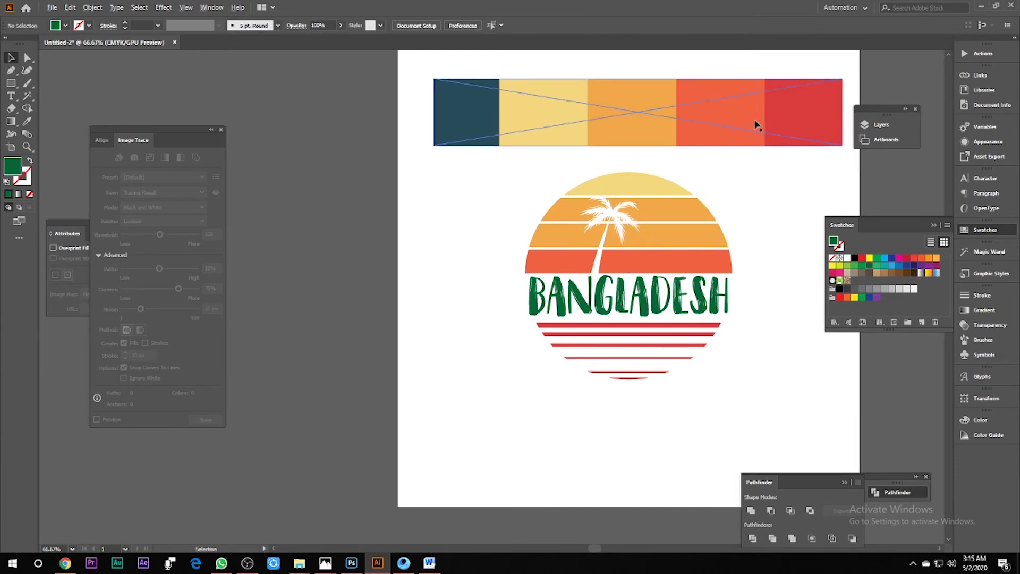
# - Move the colour palette image off the artboard and expand the BANGLADESH text into shapes
pyautogui.scroll(-1, 758, 126)
pyautogui.moveTo(757, 126); pyautogui.dragTo(388, 122)
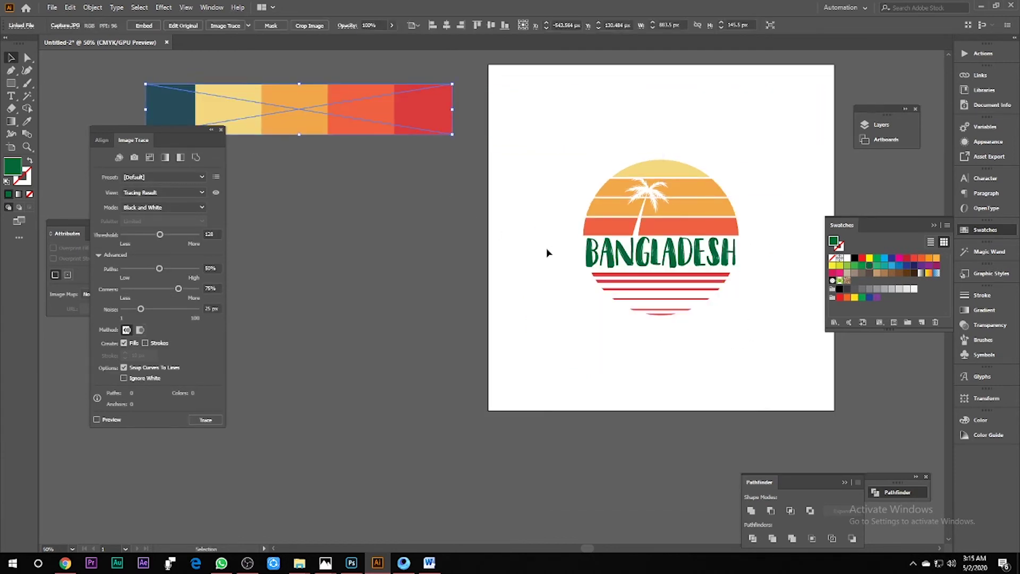
pyautogui.click(659, 251)
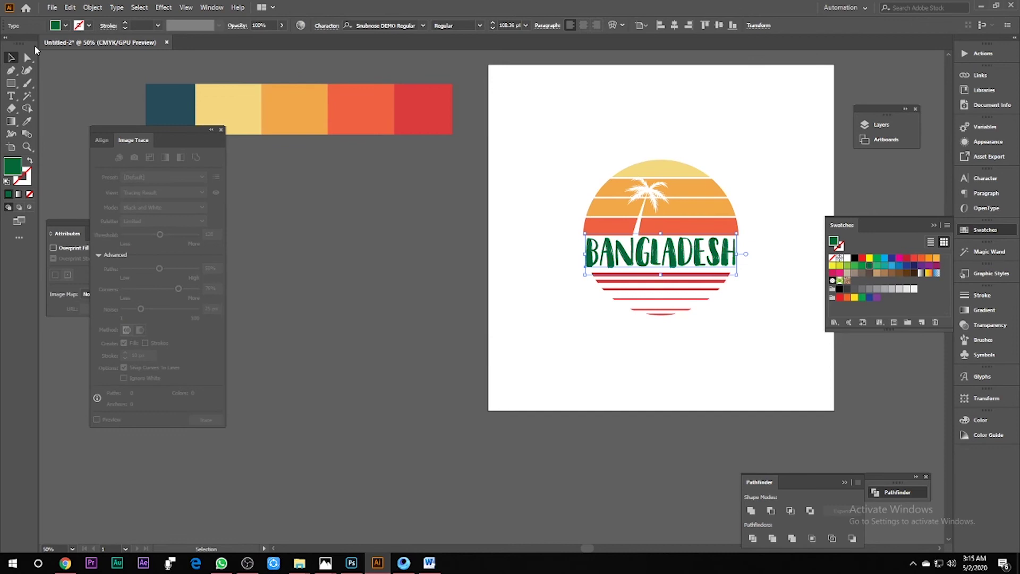
pyautogui.click(93, 7)
pyautogui.click(138, 130)
pyautogui.click(478, 340)
pyautogui.click(571, 351)
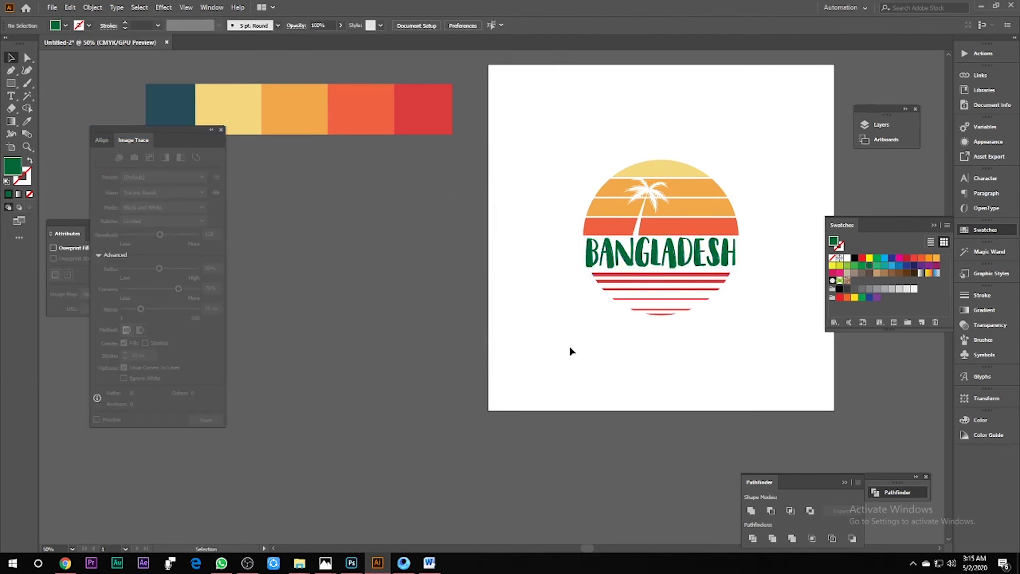
# - Switch to the grune folder on the desktop and open ODHGGJ1.eps in Illustrator
pyautogui.click(982, 7)
pyautogui.doubleClick(988, 59)
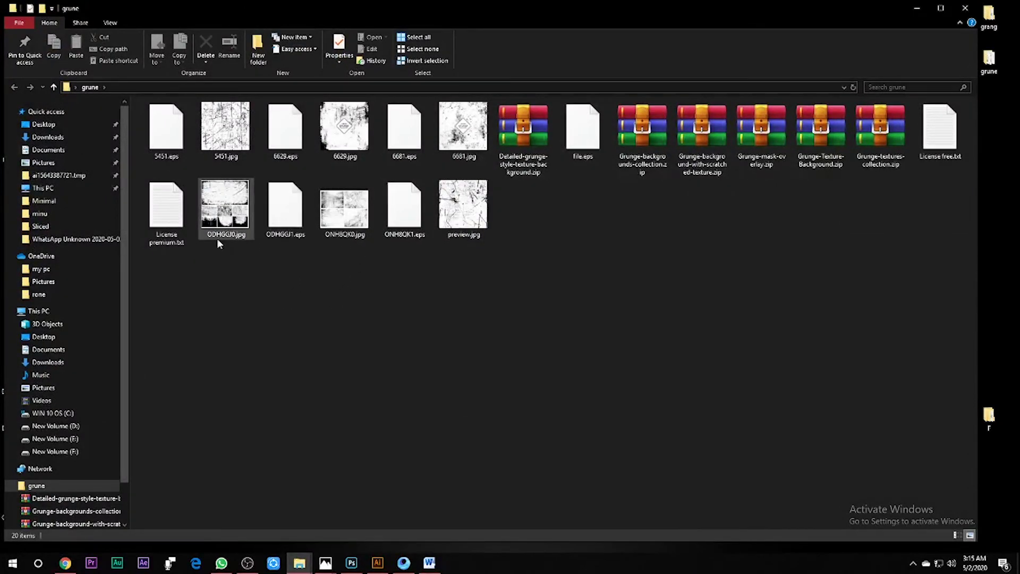
pyautogui.moveTo(285, 210); pyautogui.dragTo(461, 42)
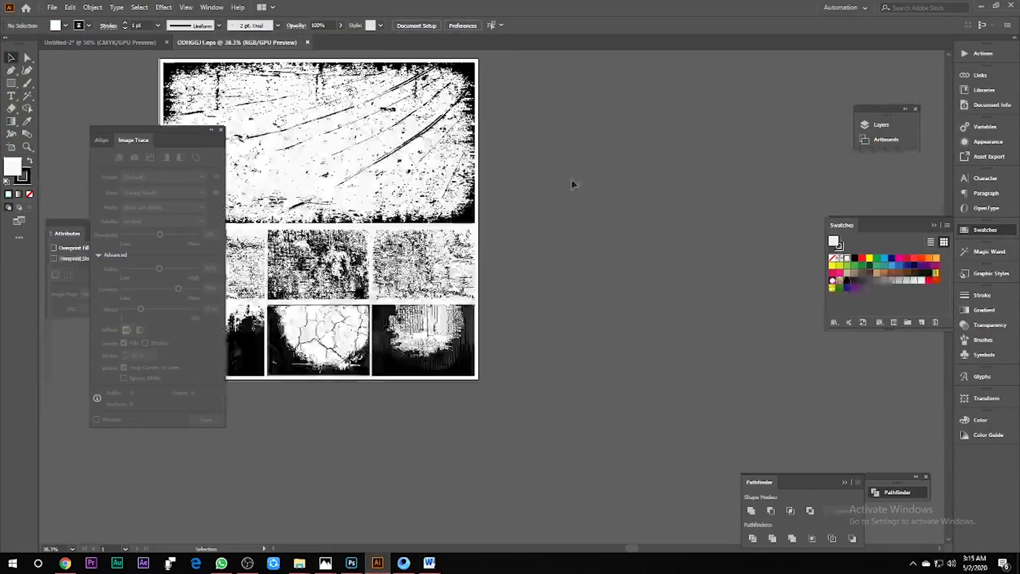
# - Bring the large scratched grunge texture into the sunset document and stretch and position it to cover the whole sun
pyautogui.moveTo(470, 93); pyautogui.dragTo(461, 197)
pyautogui.moveTo(761, 243); pyautogui.dragTo(755, 239)
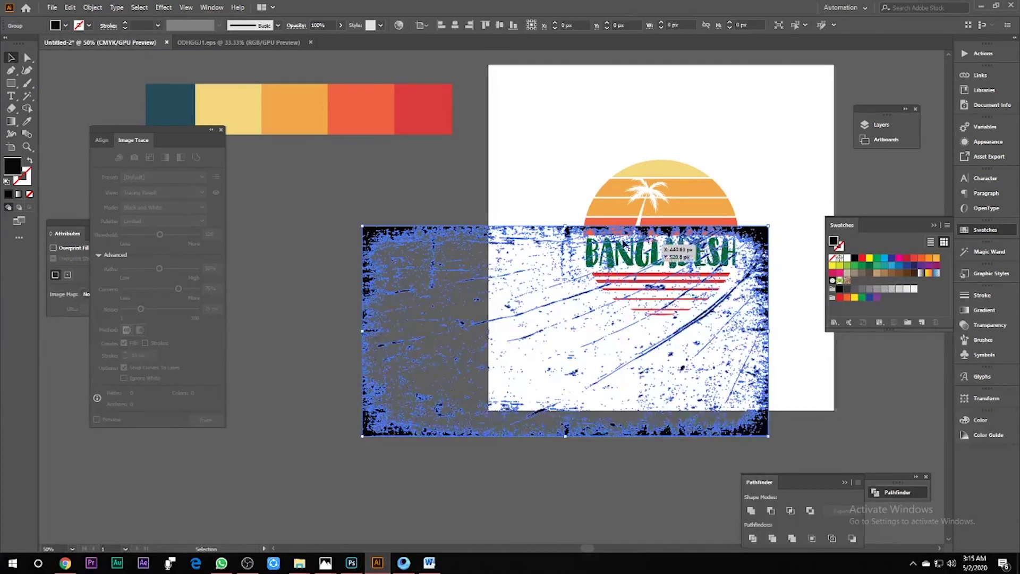
pyautogui.moveTo(565, 224); pyautogui.dragTo(570, 186)
pyautogui.moveTo(765, 259); pyautogui.dragTo(819, 205)
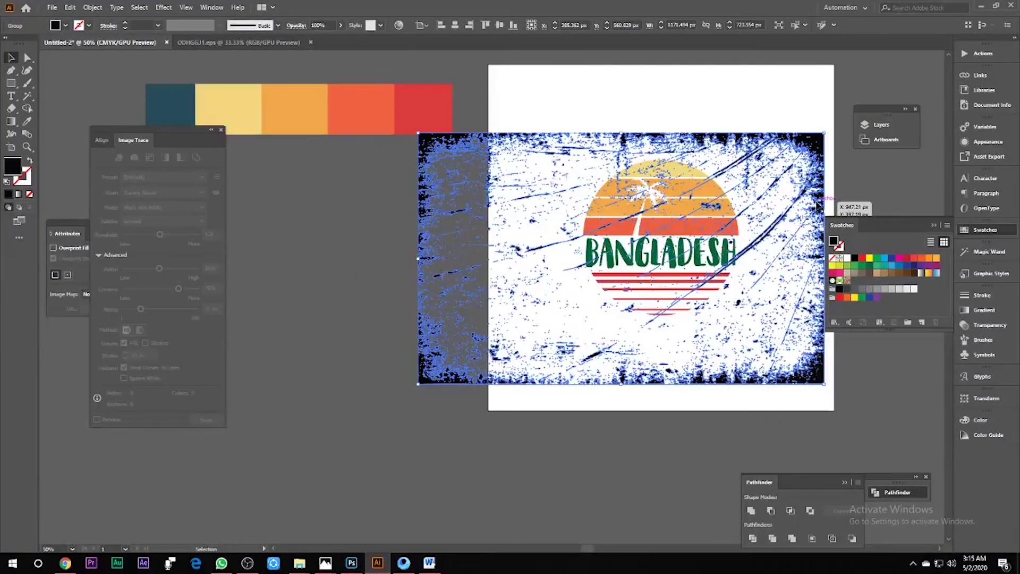
# - Recolour the grunge texture from the magenta swatch to a slightly lighter pink
pyautogui.moveTo(425, 112); pyautogui.dragTo(412, 101)
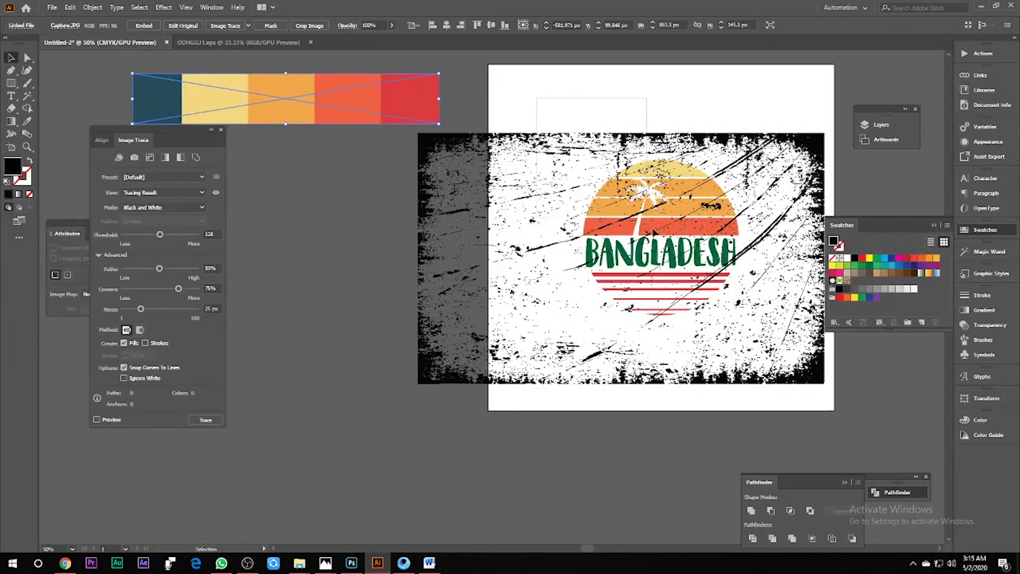
pyautogui.click(742, 388)
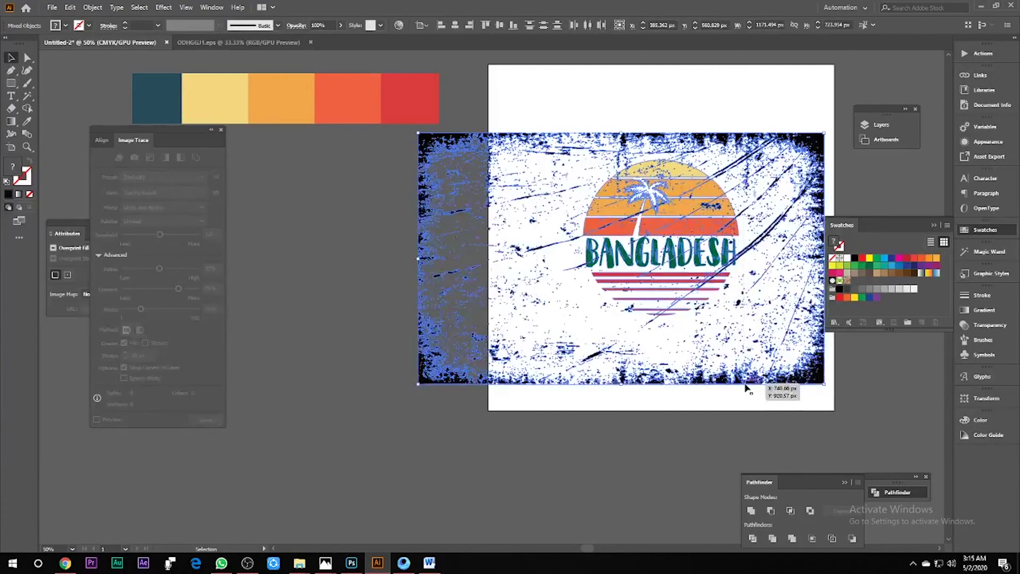
pyautogui.click(664, 379)
pyautogui.click(65, 25)
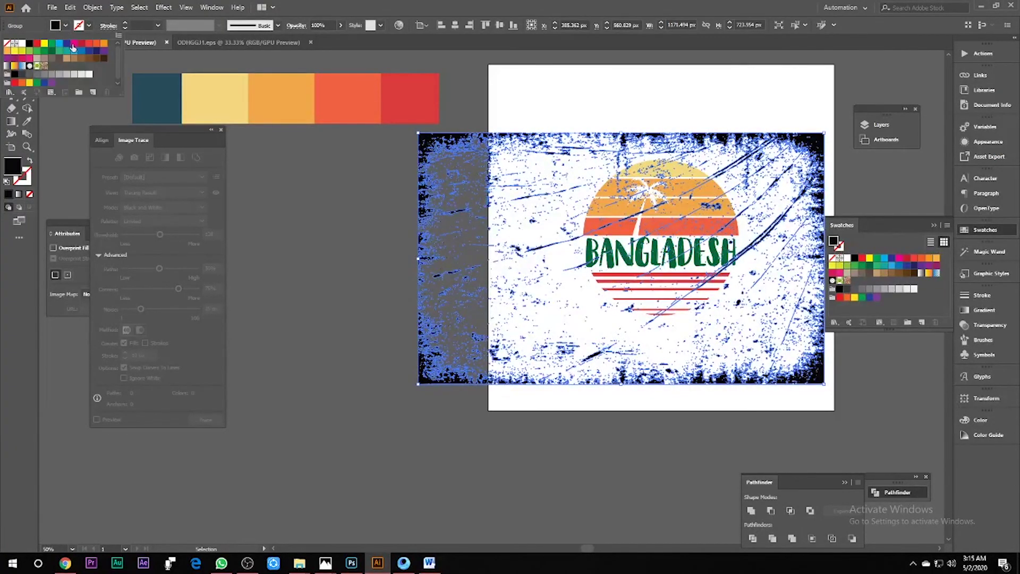
pyautogui.click(74, 46)
pyautogui.doubleClick(12, 166)
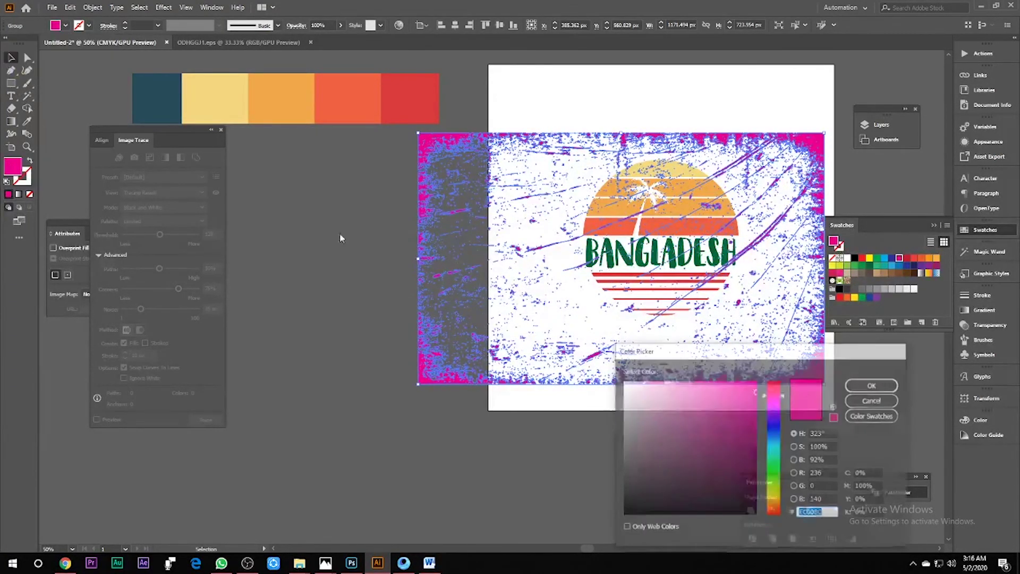
pyautogui.click(730, 393)
pyautogui.click(872, 385)
# - Divide the sunset artwork with the overlapping pink grunge texture using Pathfinder and ungroup the resulting pieces
pyautogui.click(570, 151)
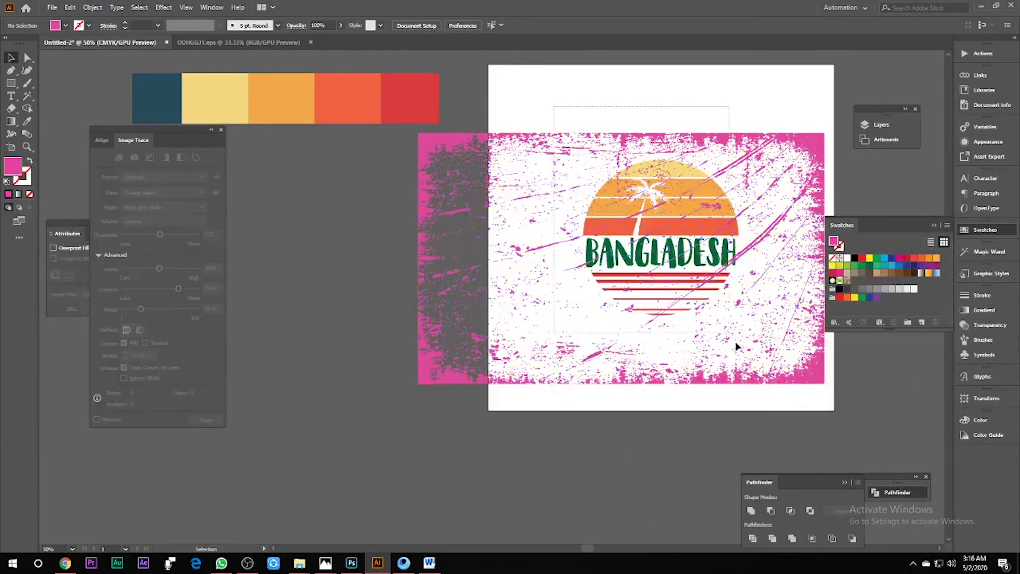
pyautogui.moveTo(772, 396); pyautogui.dragTo(153, 74)
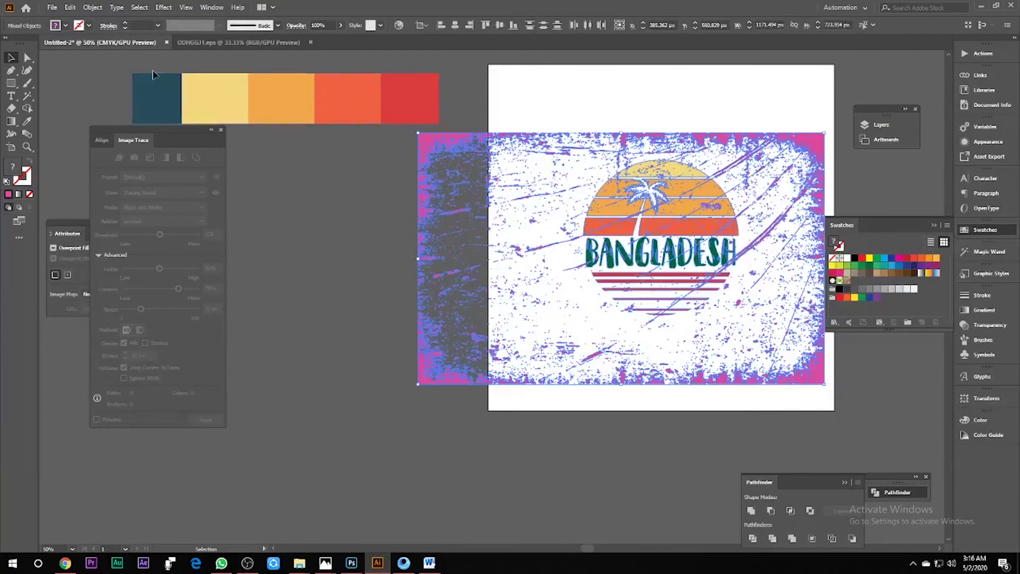
pyautogui.click(752, 538)
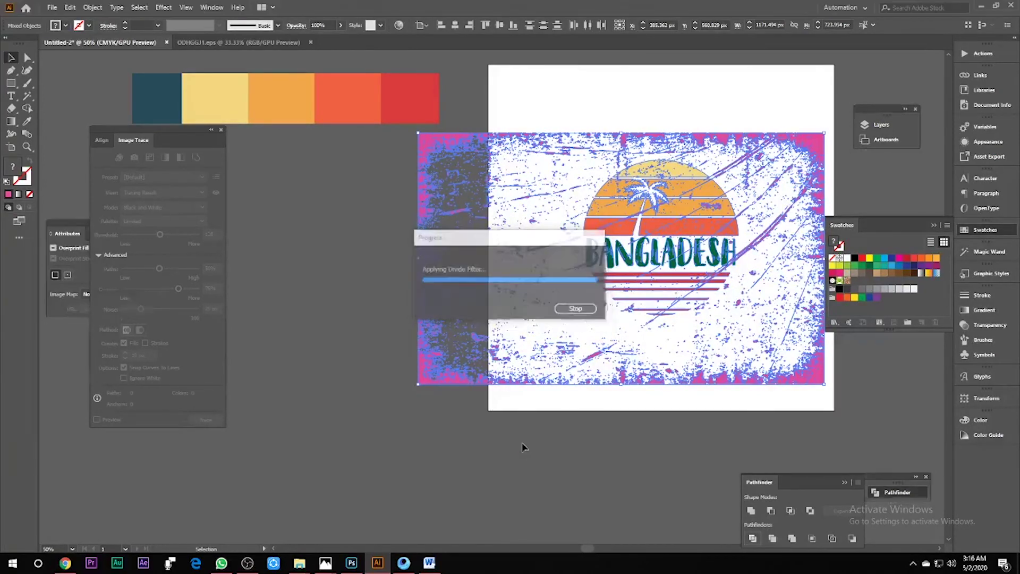
pyautogui.rightClick(563, 389)
pyautogui.click(582, 286)
# - Select all the pink texture pieces with the Magic Wand and delete them, leaving scratches cut into the artwork
pyautogui.click(382, 372)
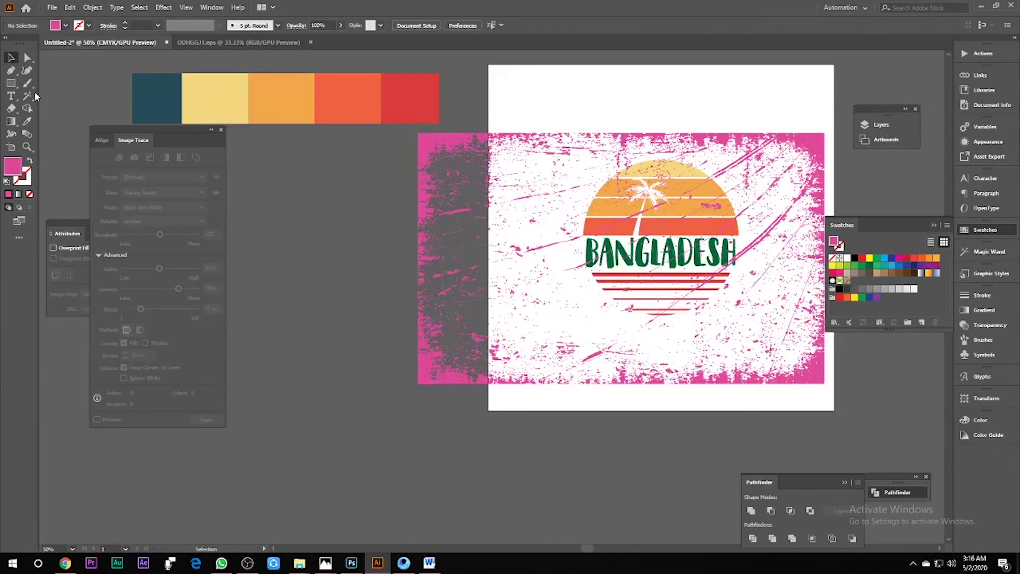
pyautogui.click(454, 136)
pyautogui.press('Delete')
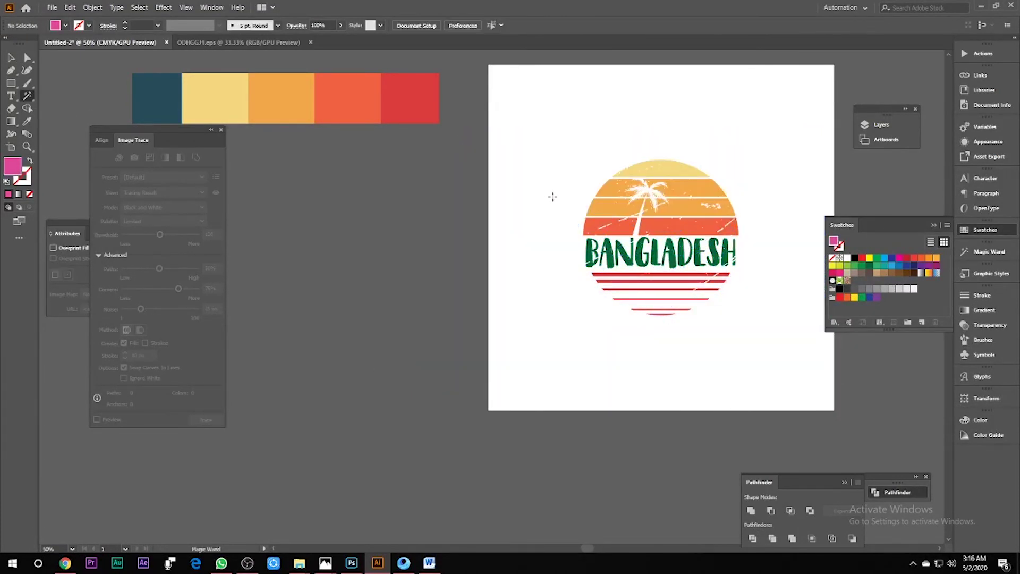